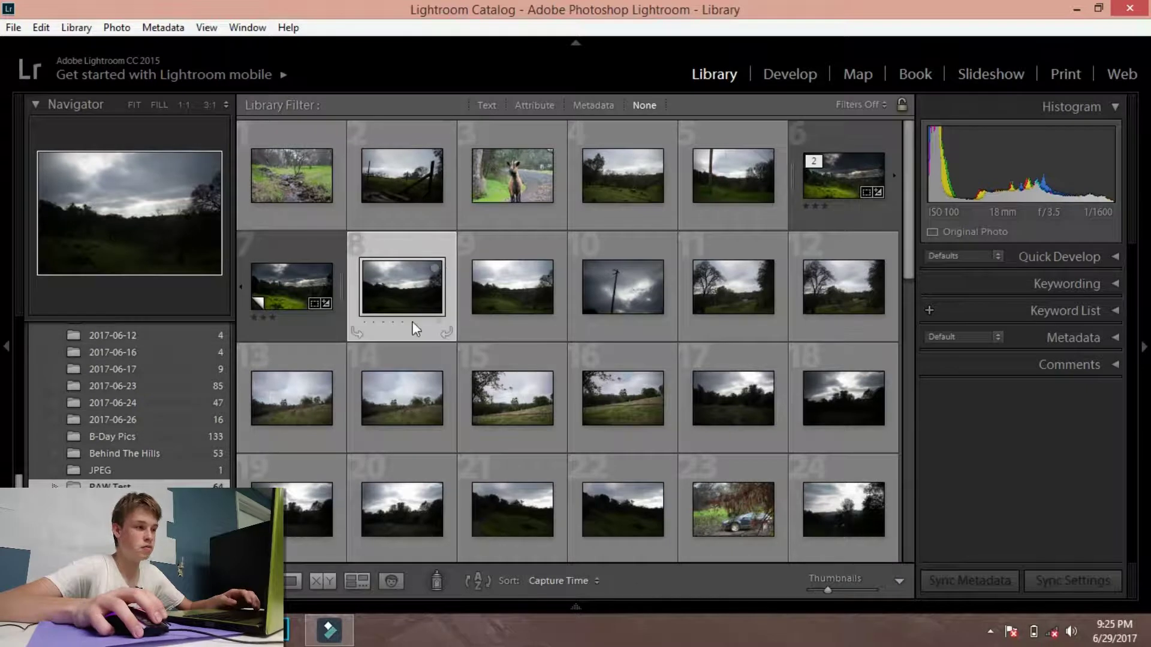
# - Open the eighth photo, the dark cloudy landscape, for developing and show its Basic adjustments
pyautogui.doubleClick(403, 276)
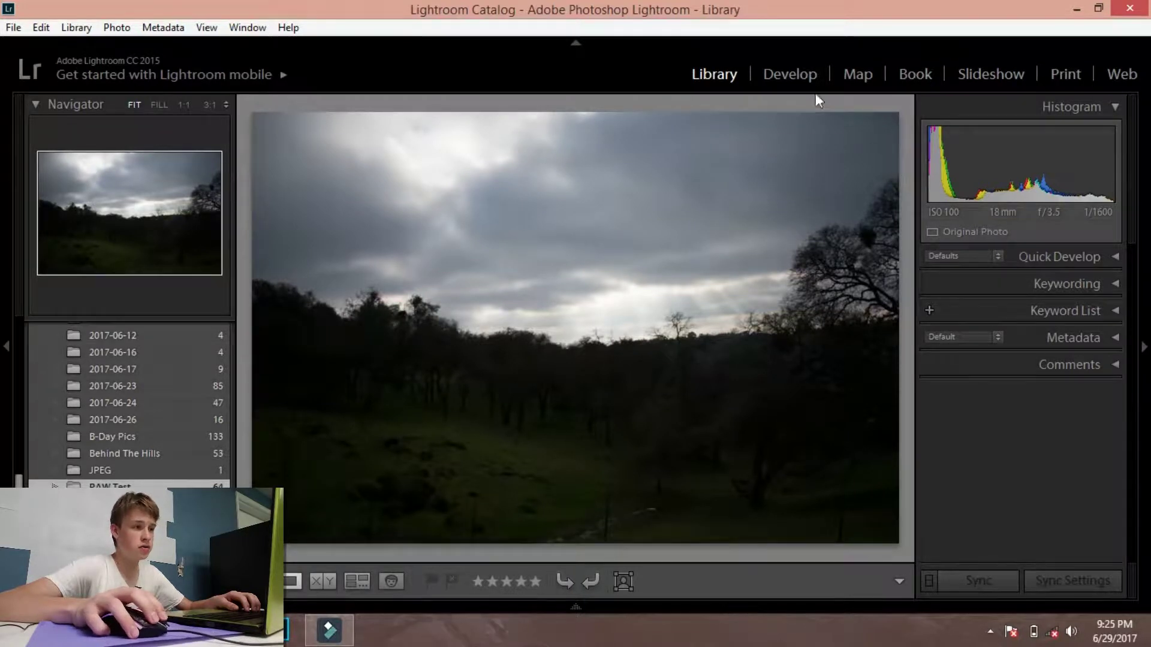
pyautogui.click(786, 77)
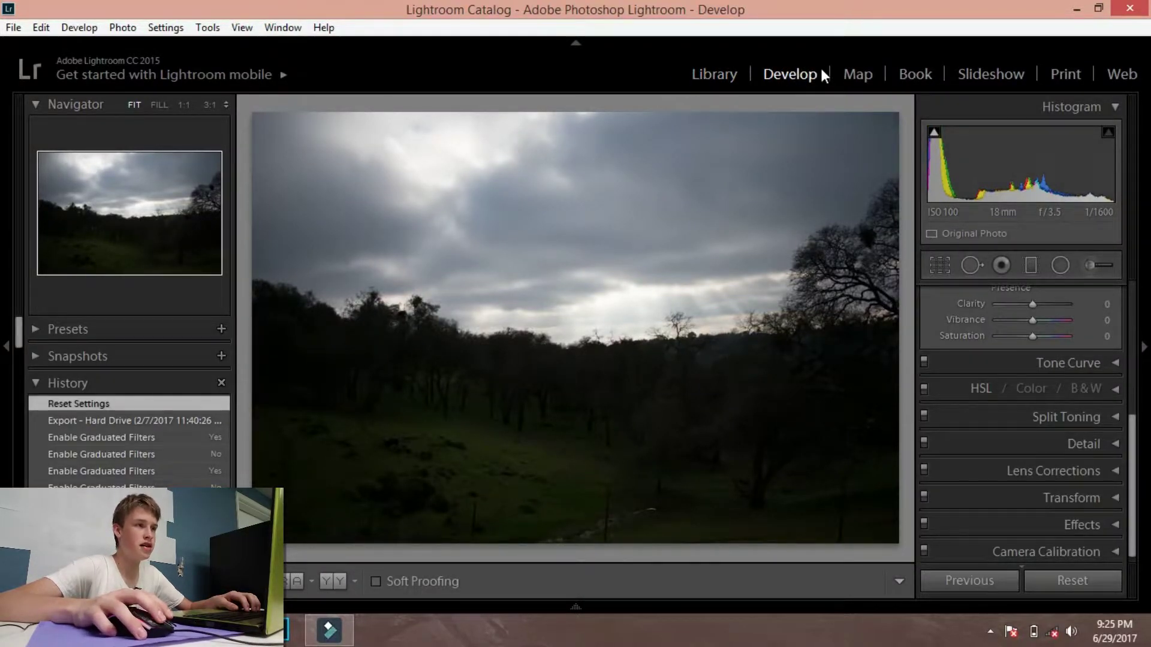
pyautogui.scroll(5, 1031, 371)
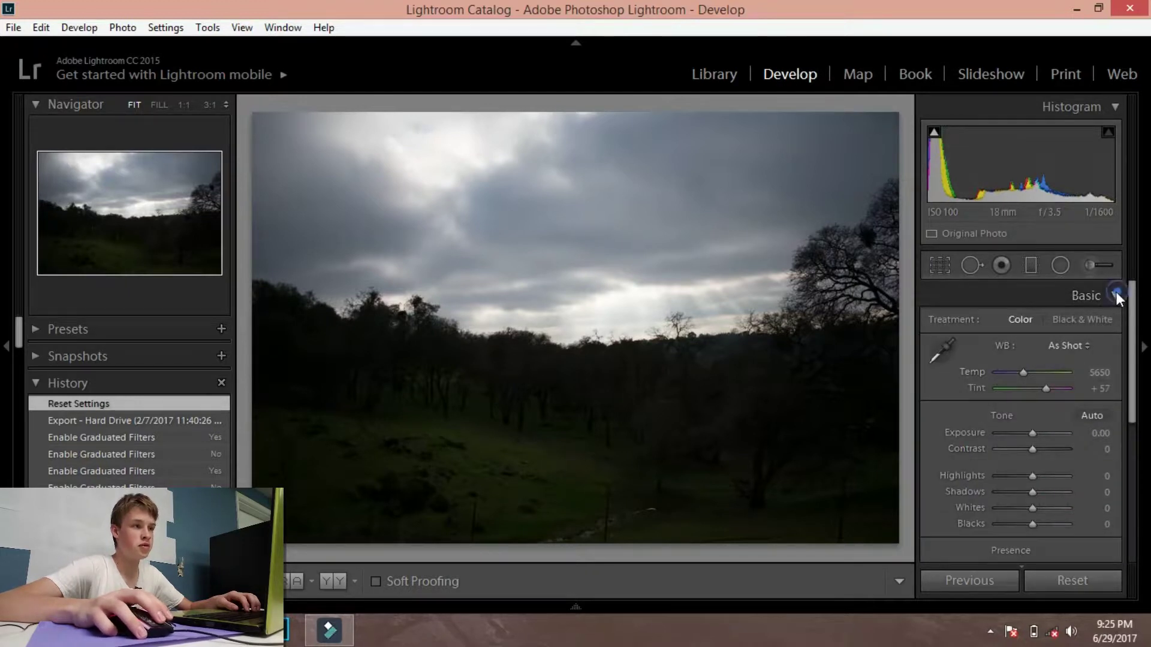
pyautogui.click(1116, 295)
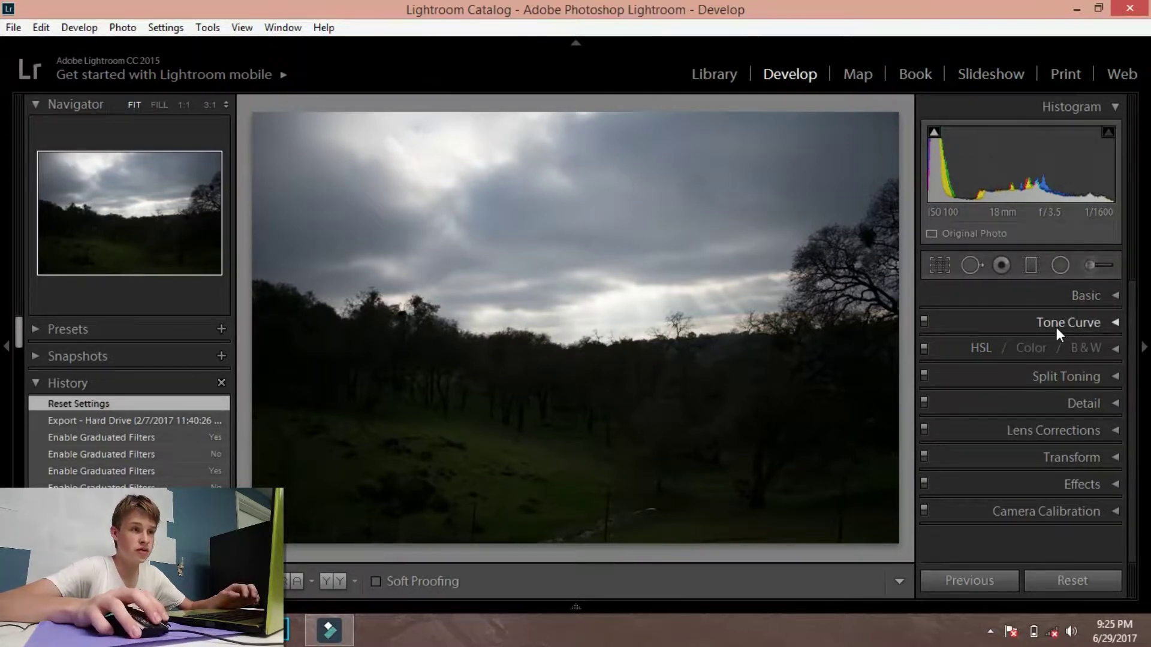
pyautogui.click(1110, 294)
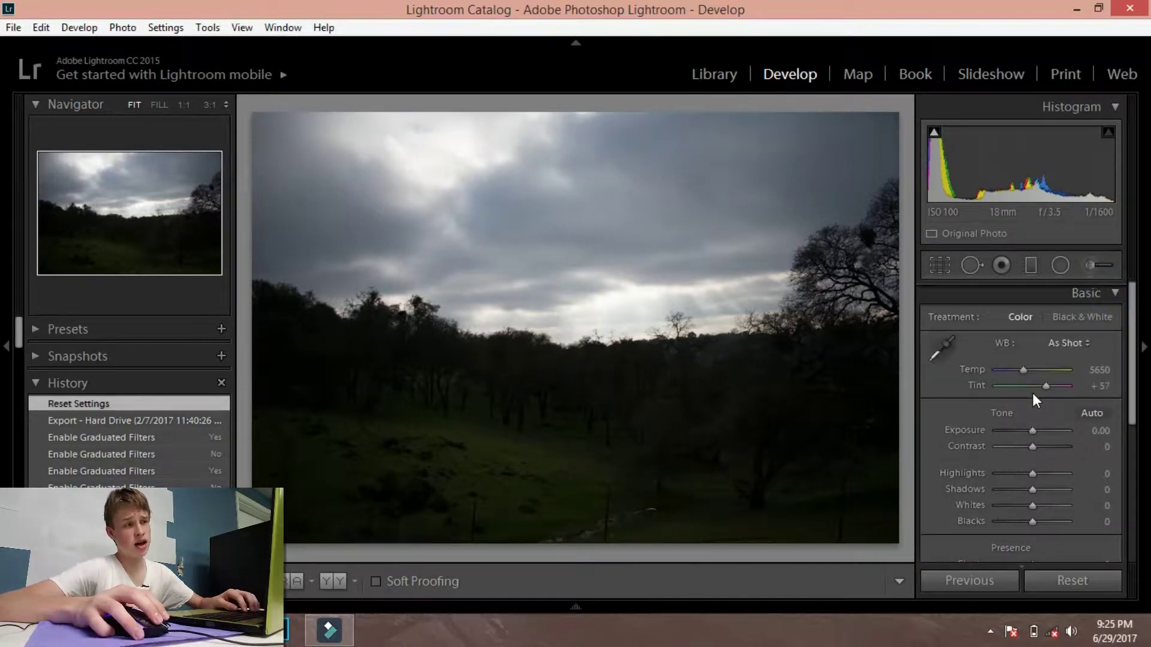
# - Lower the Highlights to -100, compare the photo with its original, and inspect the bright sky above the trees at 1:1
pyautogui.scroll(-1, 1033, 393)
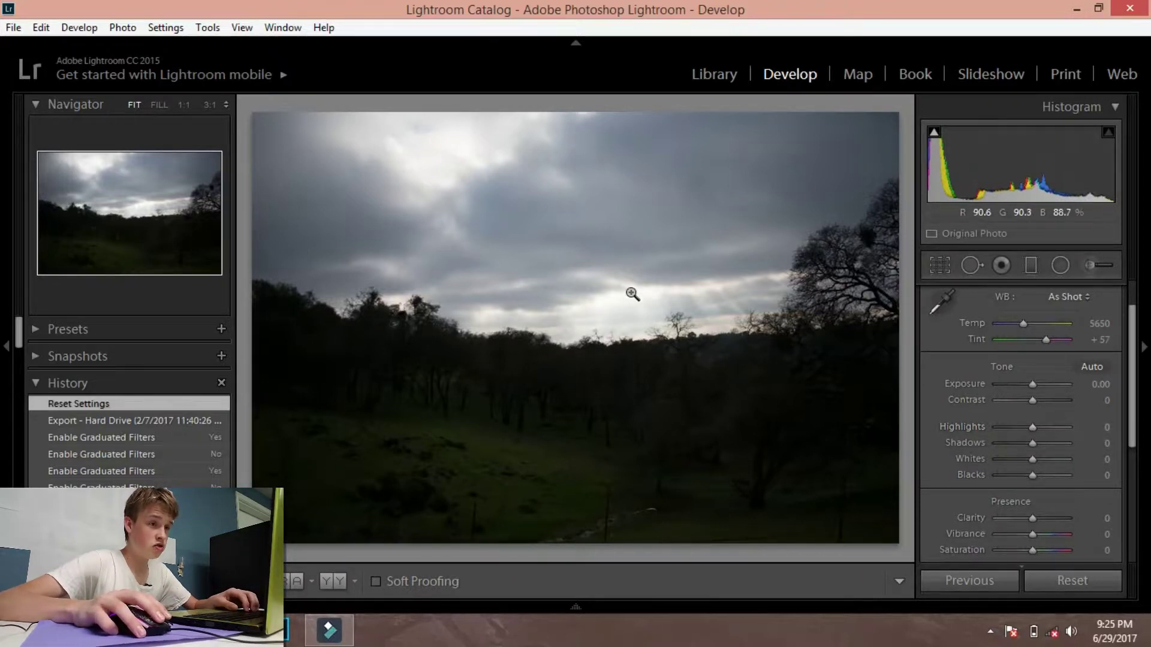
pyautogui.moveTo(618, 310); pyautogui.dragTo(652, 267)
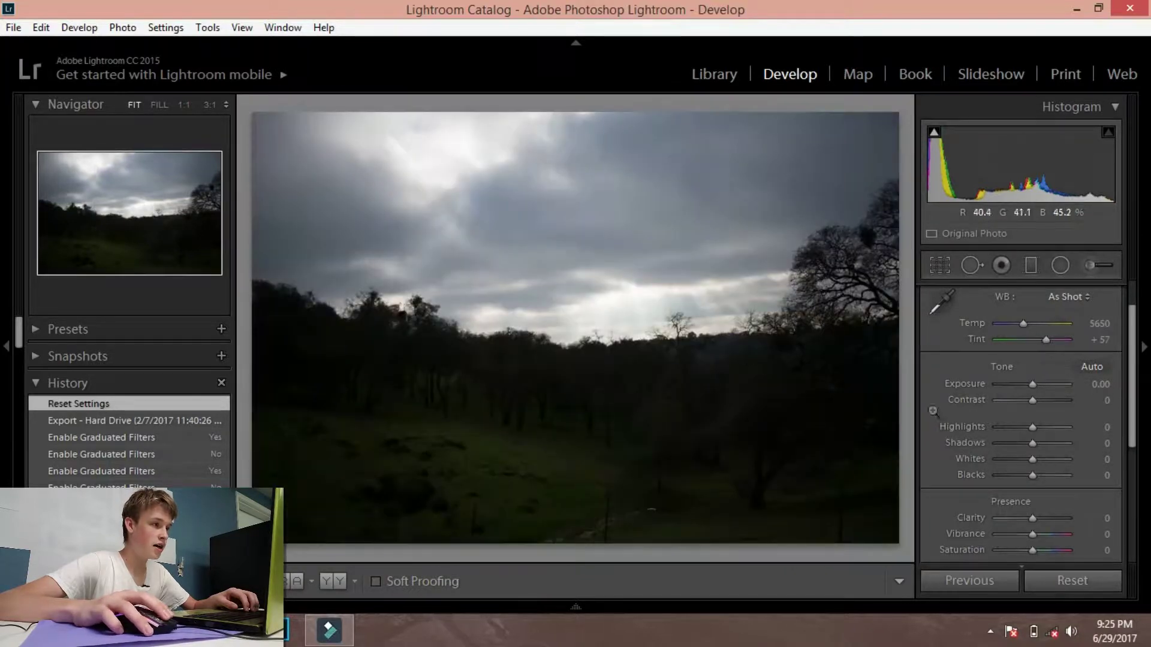
pyautogui.moveTo(1032, 427); pyautogui.dragTo(983, 412)
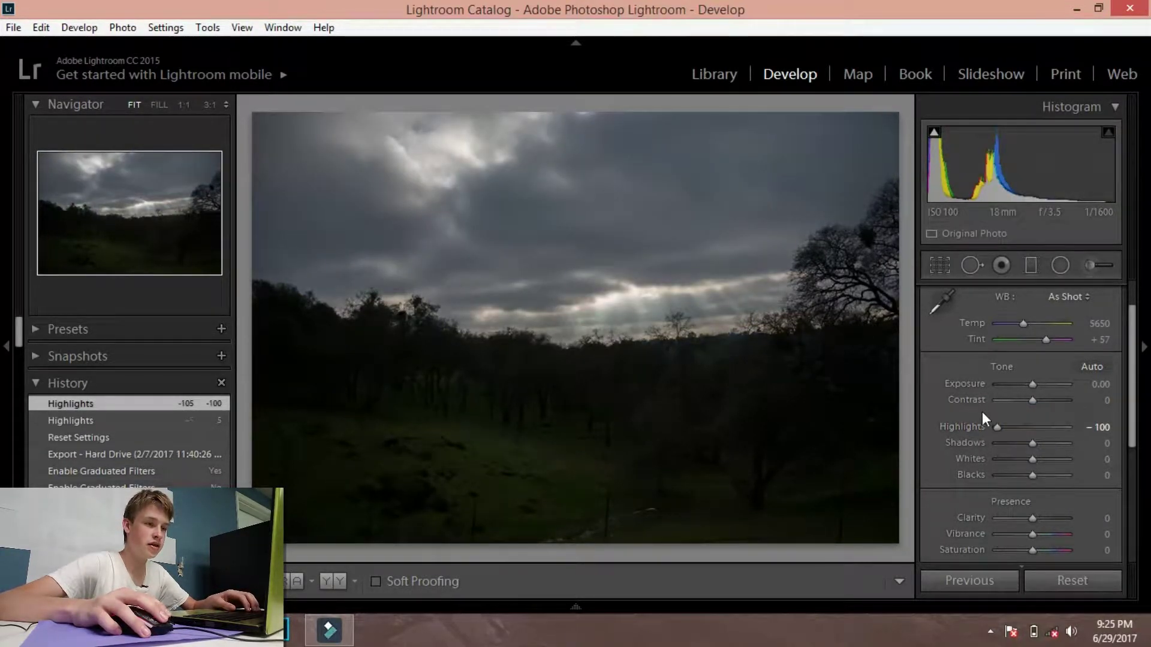
pyautogui.press('y')
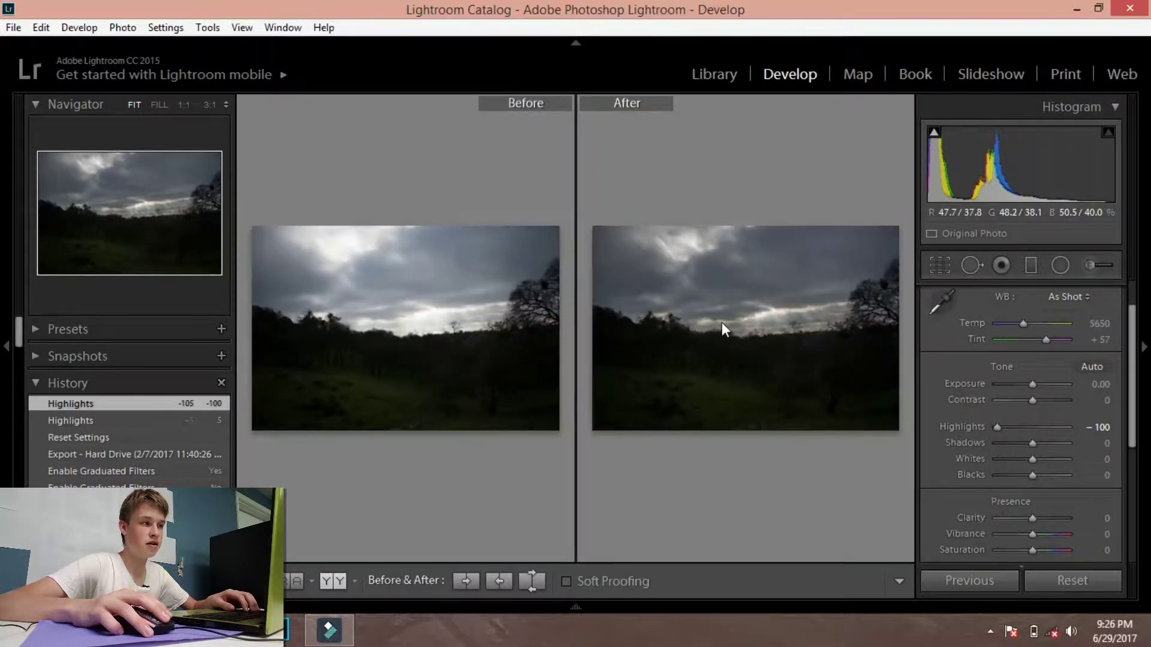
pyautogui.press('y')
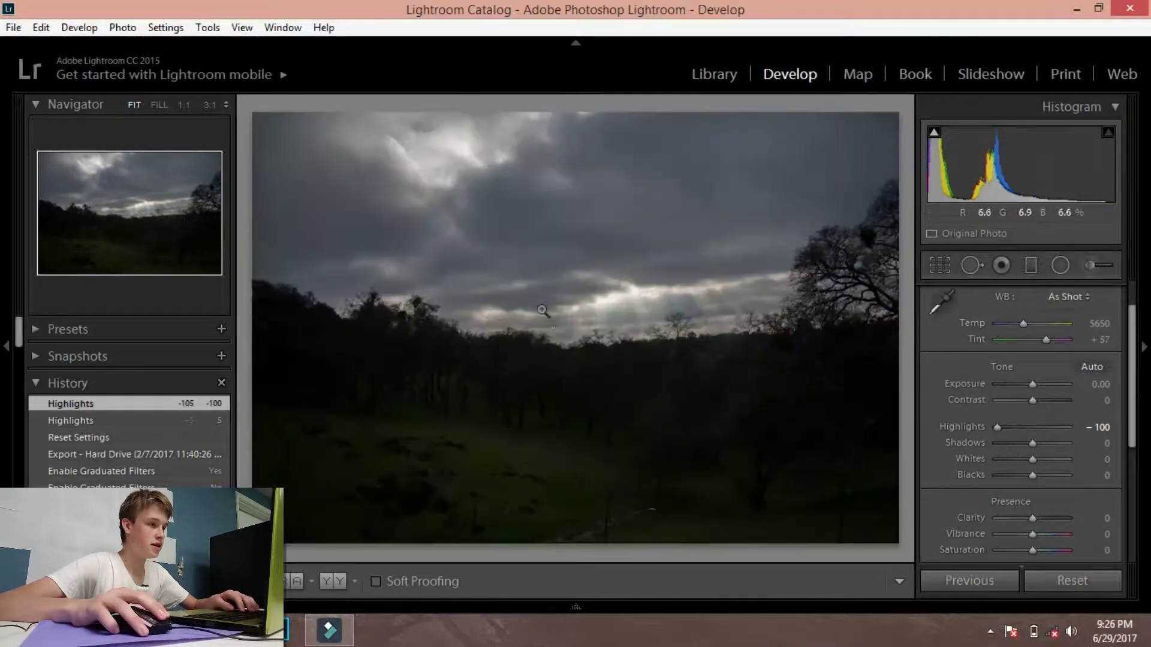
pyautogui.click(604, 316)
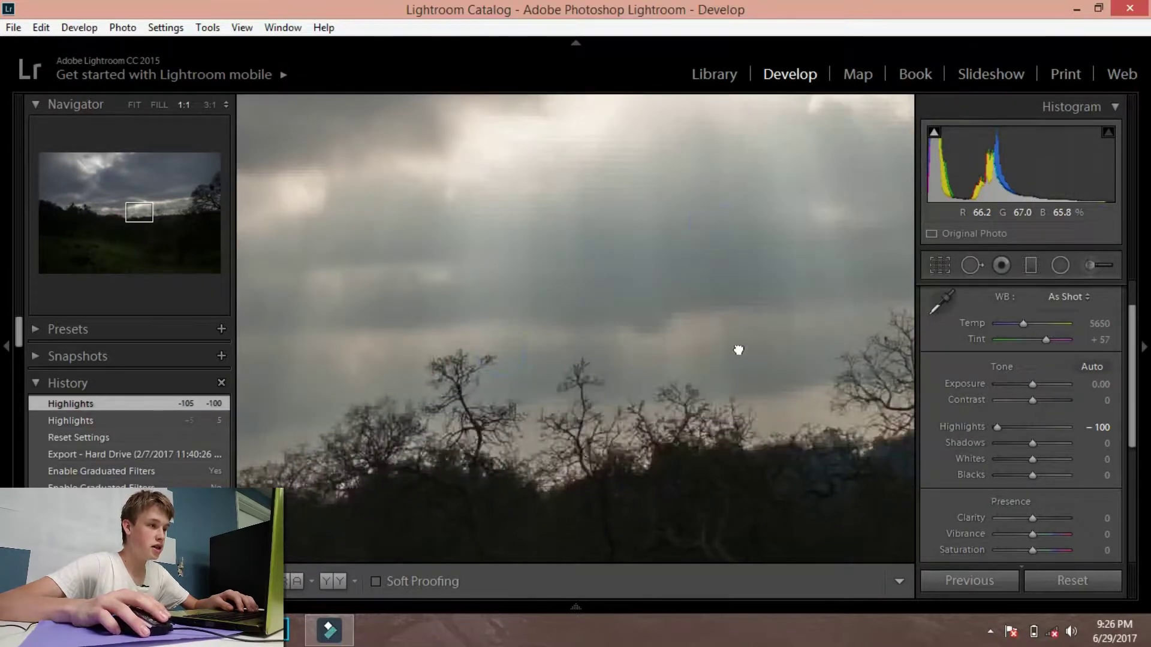
pyautogui.click(761, 343)
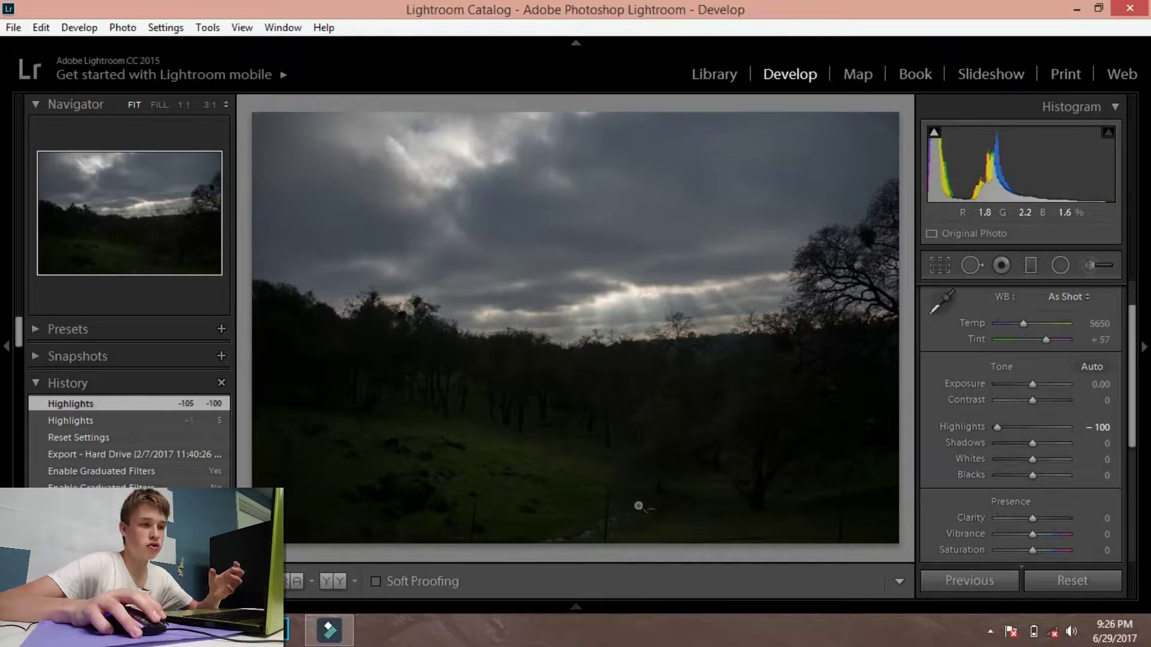
# - Raise the Shadows to +86, compare the photo with its original, and inspect the dark hillside and rocks at 1:1
pyautogui.moveTo(1032, 444); pyautogui.dragTo(1063, 446)
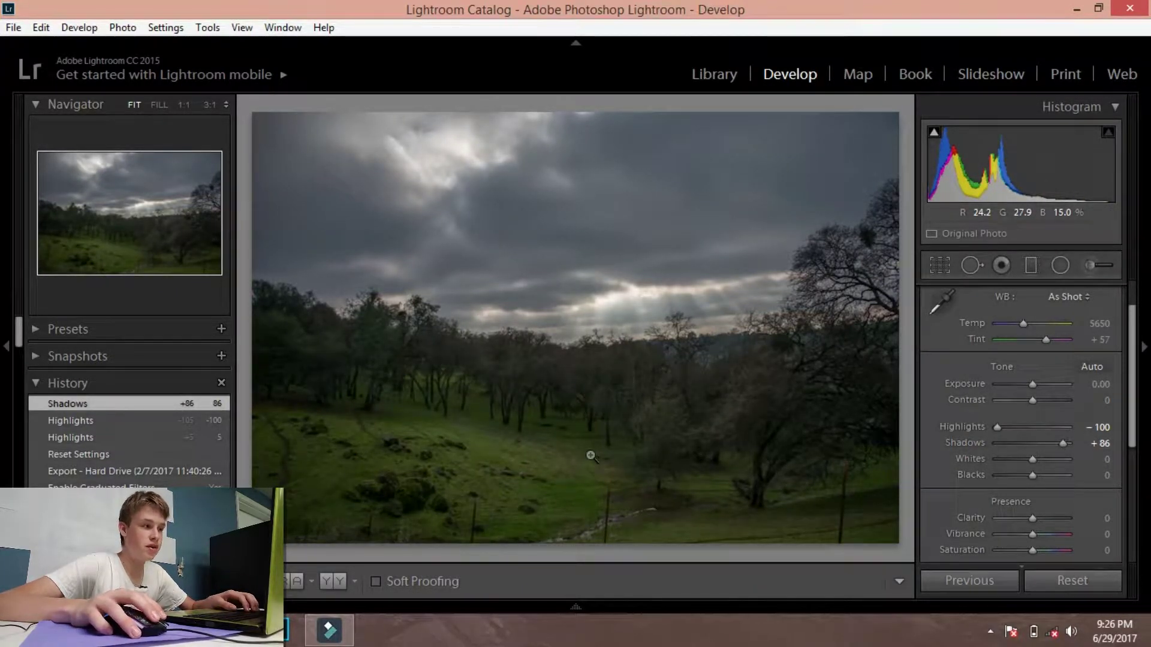
pyautogui.click(486, 398)
pyautogui.moveTo(385, 376); pyautogui.dragTo(874, 213)
pyautogui.moveTo(527, 507); pyautogui.dragTo(690, 295)
pyautogui.click(689, 295)
pyautogui.hotkey('shift', 'y')
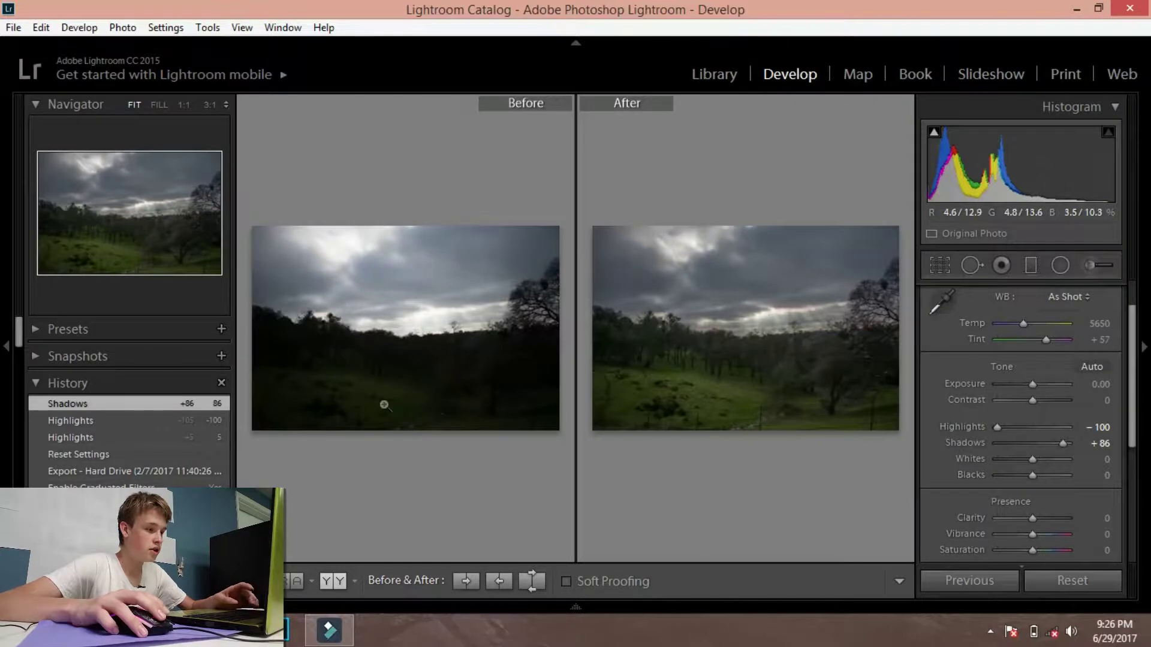
pyautogui.press('y')
pyautogui.click(329, 509)
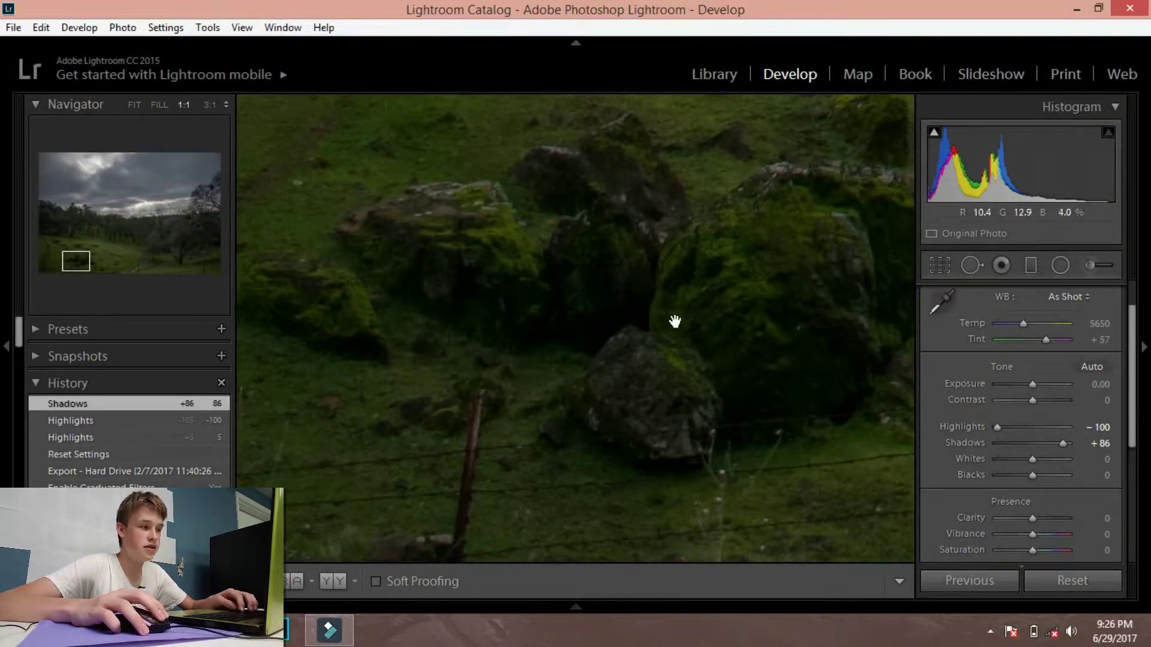
pyautogui.moveTo(675, 322); pyautogui.dragTo(470, 375)
pyautogui.click(612, 357)
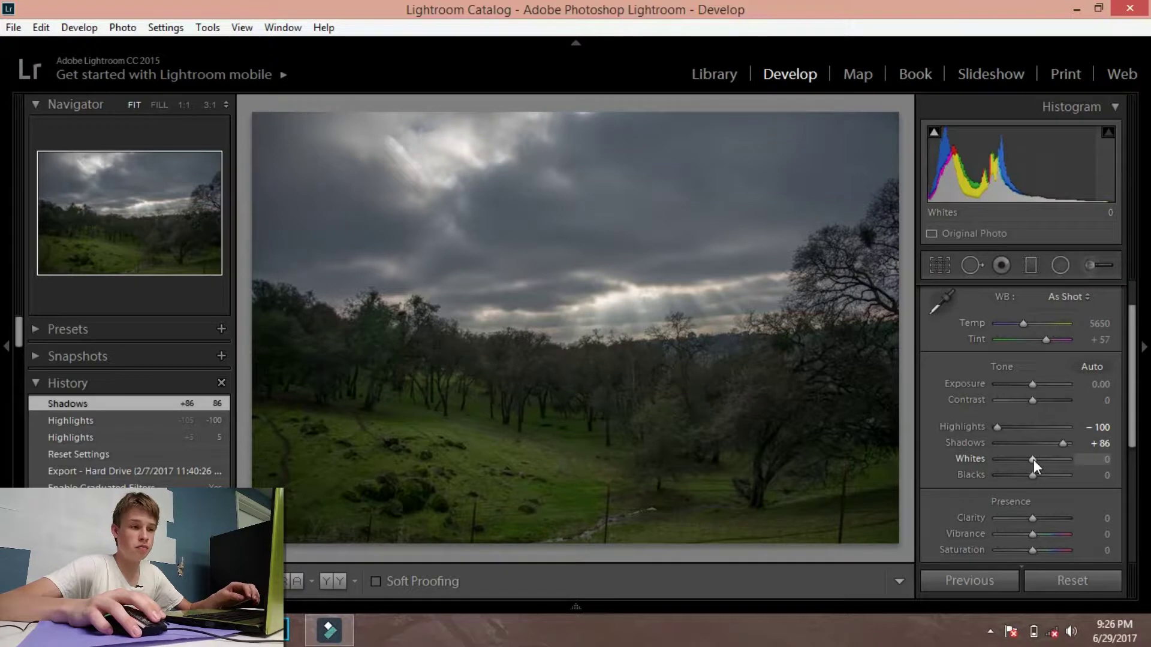
# - Raise the Whites to +33 while checking the clipping preview
pyautogui.press('alt')
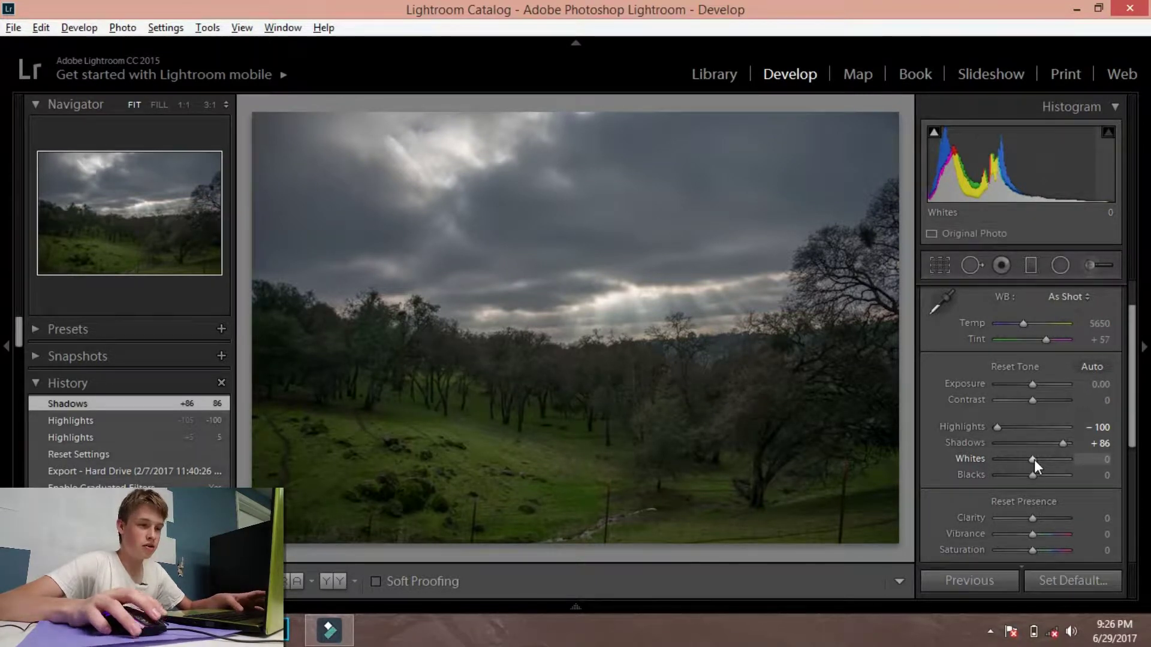
pyautogui.keyDown('alt'); pyautogui.click(1034, 459); pyautogui.keyUp('alt')
pyautogui.moveTo(1034, 460); pyautogui.dragTo(1046, 460)
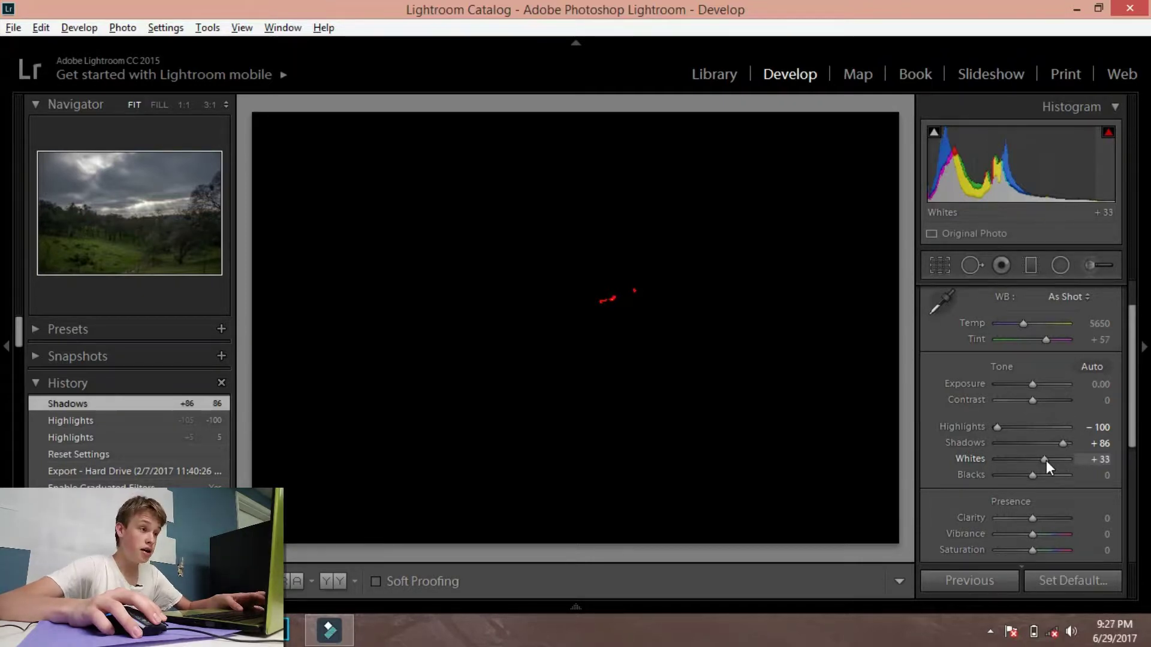
pyautogui.moveTo(1046, 461)
pyautogui.mouseDown()
pyautogui.moveTo(1104, 460)
pyautogui.moveTo(1050, 455)
pyautogui.mouseUp()
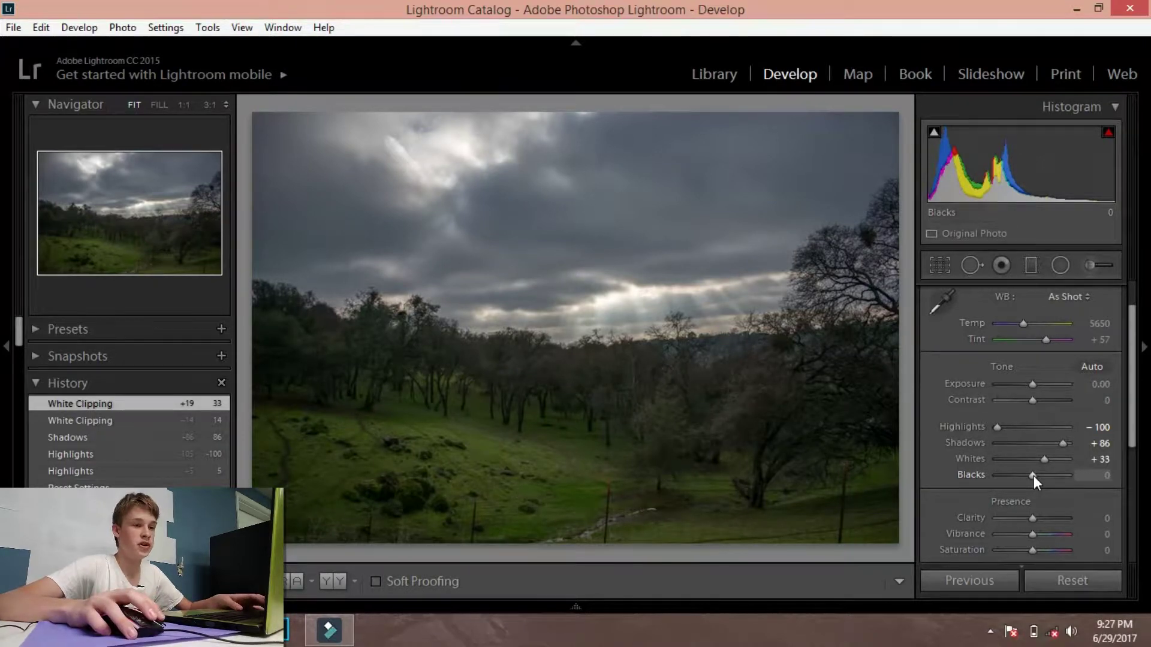
# - Lower the Blacks to -19 while checking the clipping preview, and compare the photo before and after
pyautogui.press('alt')
pyautogui.moveTo(1034, 476); pyautogui.dragTo(1020, 473)
pyautogui.press('alt')
pyautogui.moveTo(1022, 473); pyautogui.dragTo(1025, 471)
pyautogui.press('y')
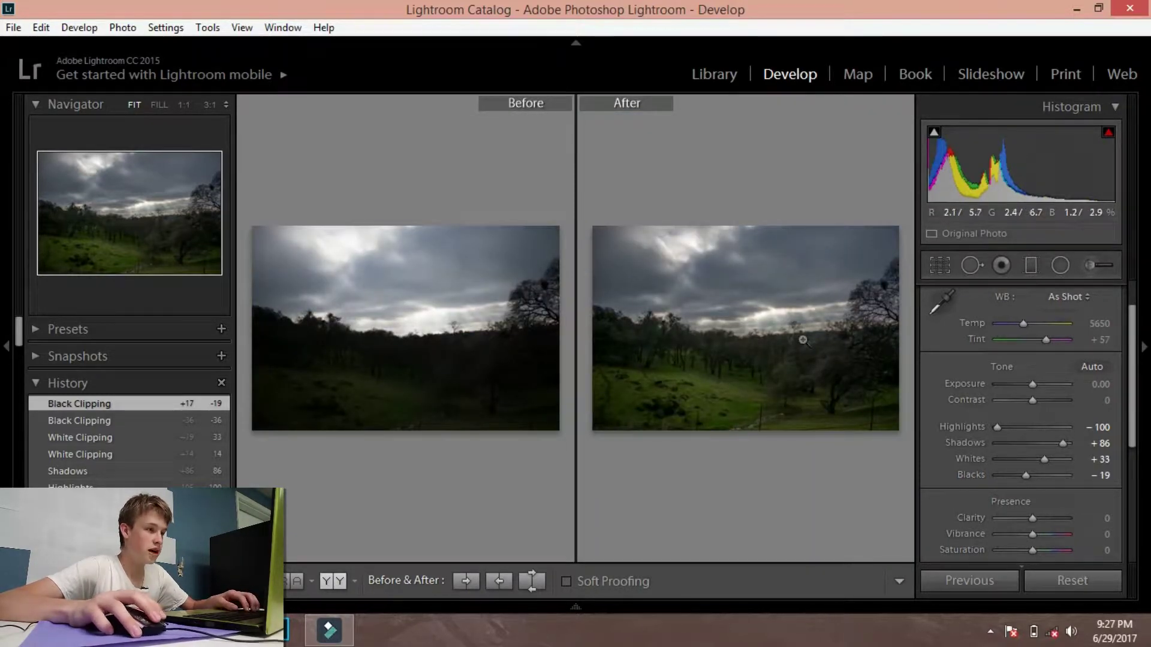
pyautogui.press('y')
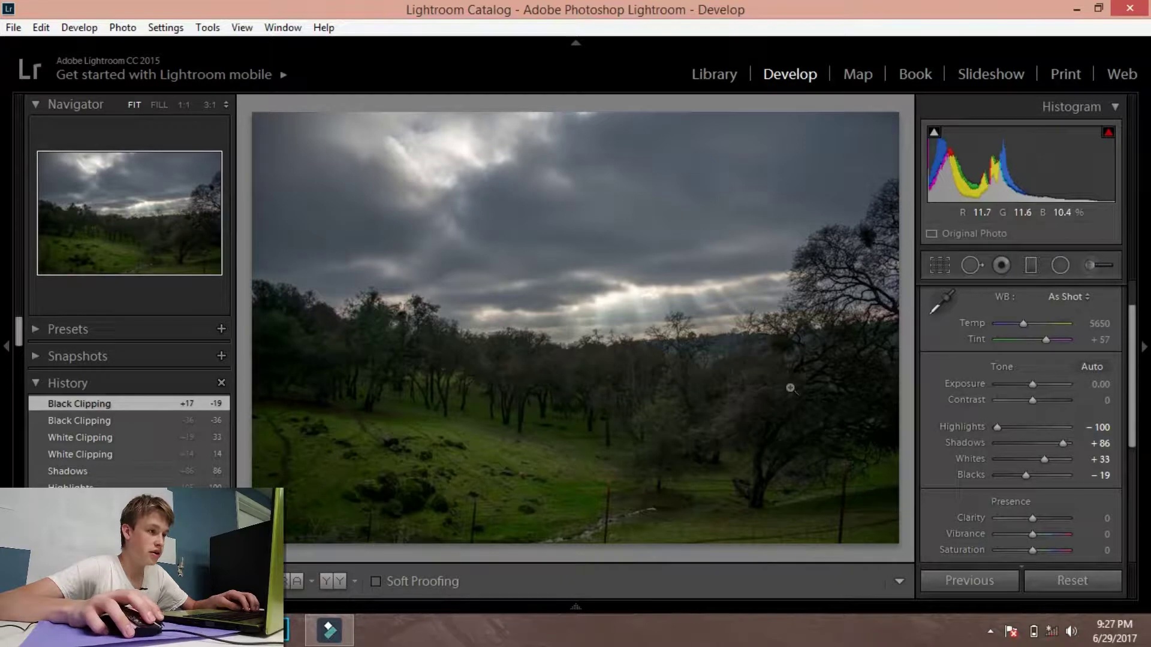
pyautogui.press('y')
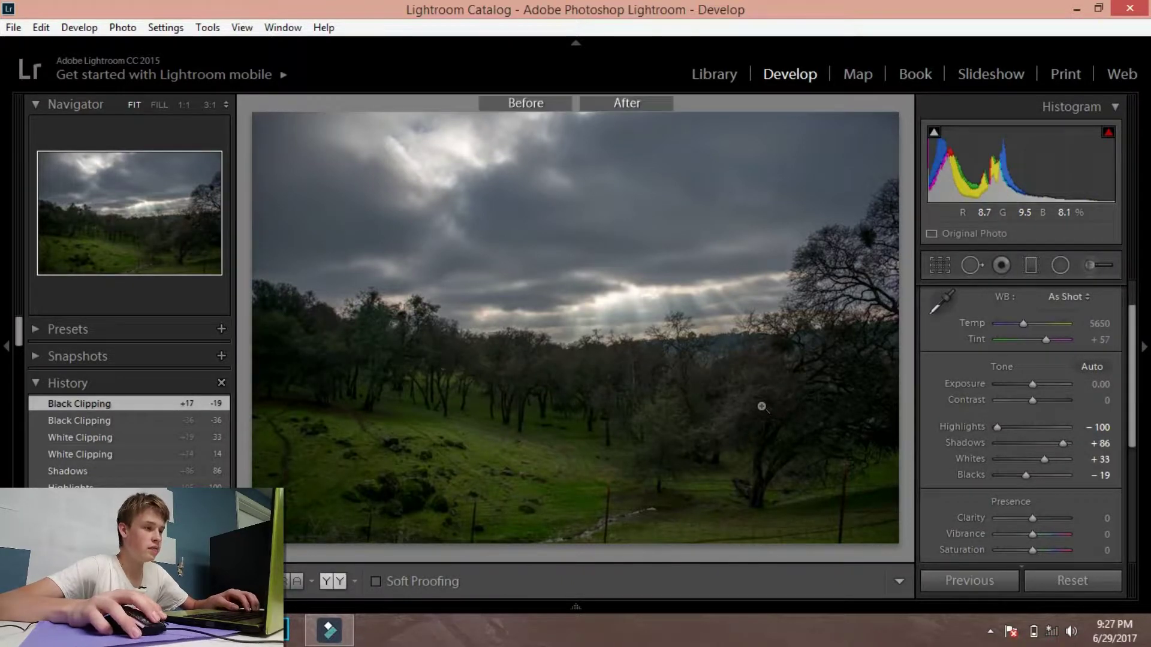
pyautogui.press('\\')
pyautogui.press('y')
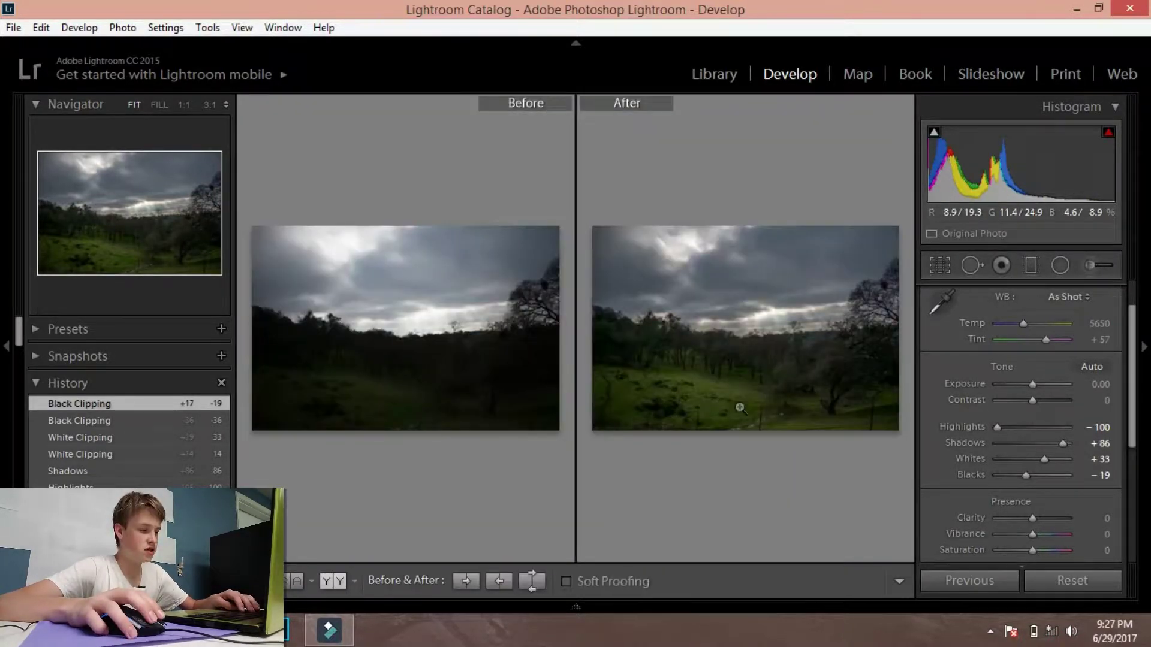
pyautogui.press('y')
# - Try Clarity and Vibrance at +100 and reset both to 0
pyautogui.scroll(-1, 1034, 408)
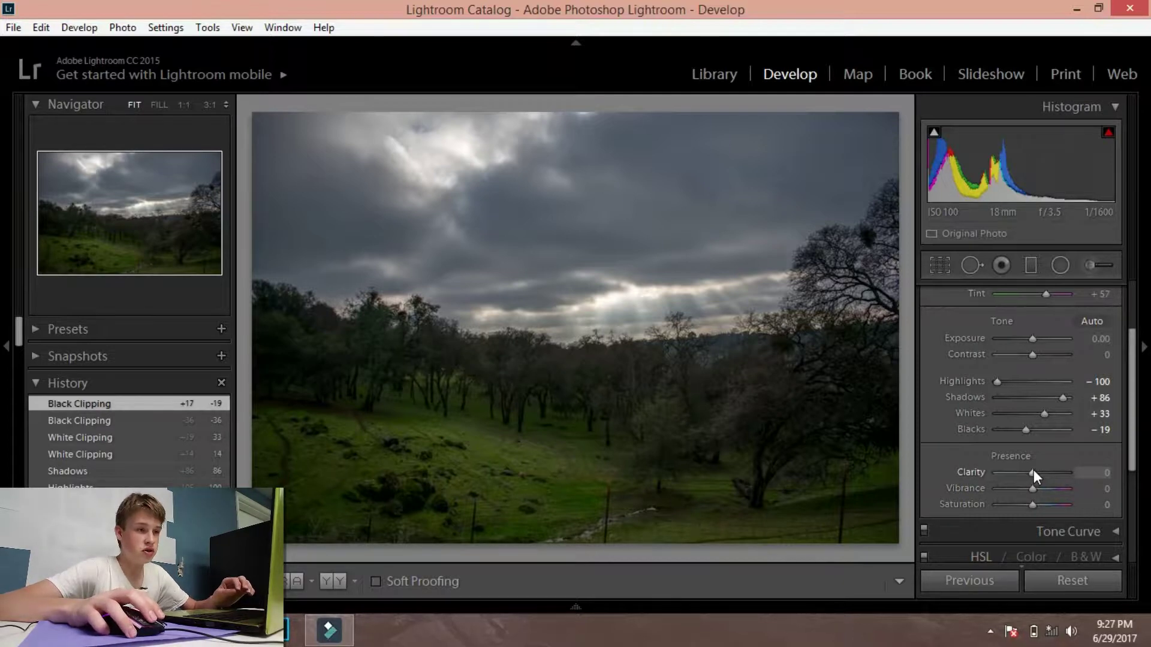
pyautogui.moveTo(1032, 473); pyautogui.dragTo(1114, 480)
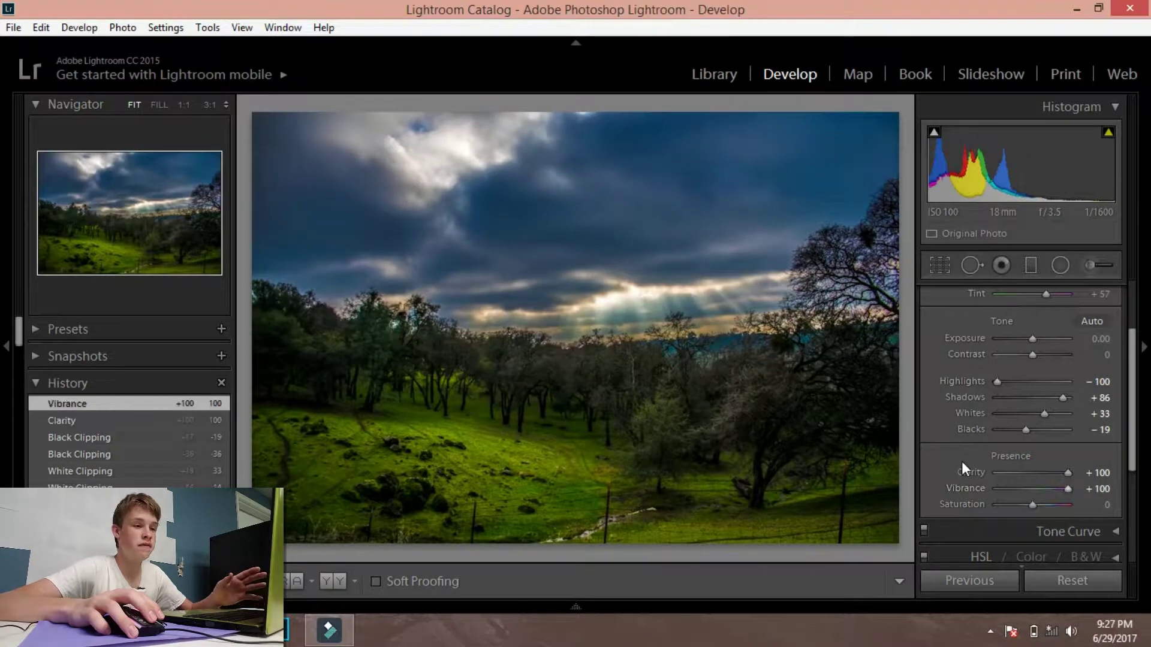
pyautogui.doubleClick(1067, 472)
pyautogui.doubleClick(1065, 488)
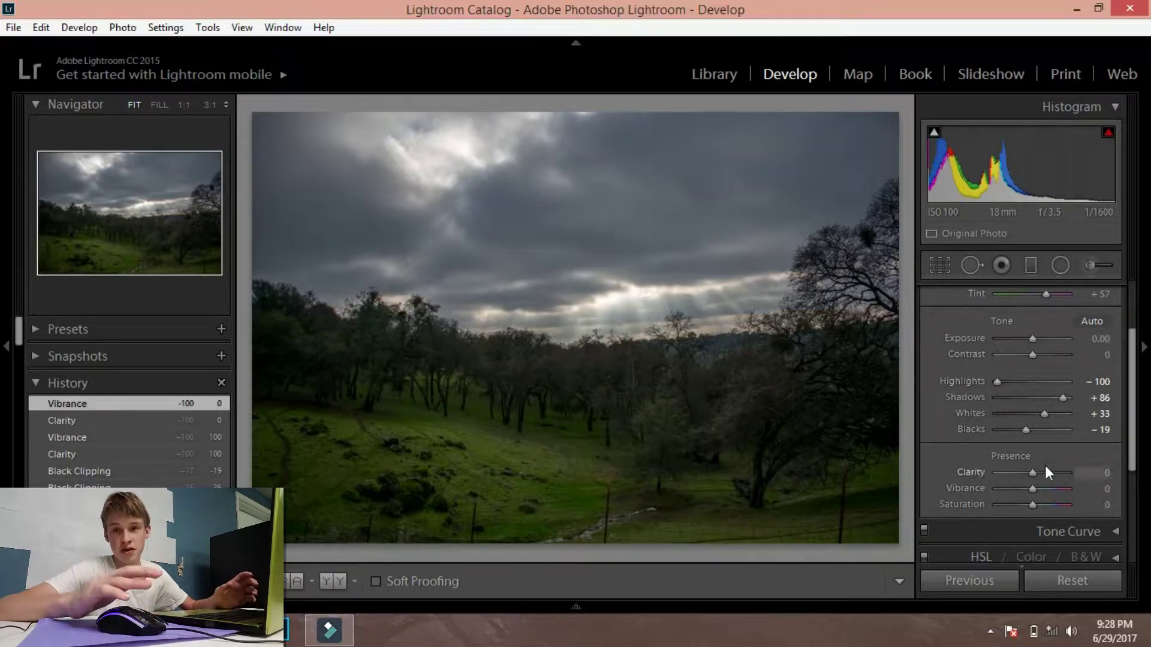
# - Test stronger Clarity up to +100, settle it at +45, and set Vibrance to +21
pyautogui.moveTo(1034, 473); pyautogui.dragTo(1076, 472)
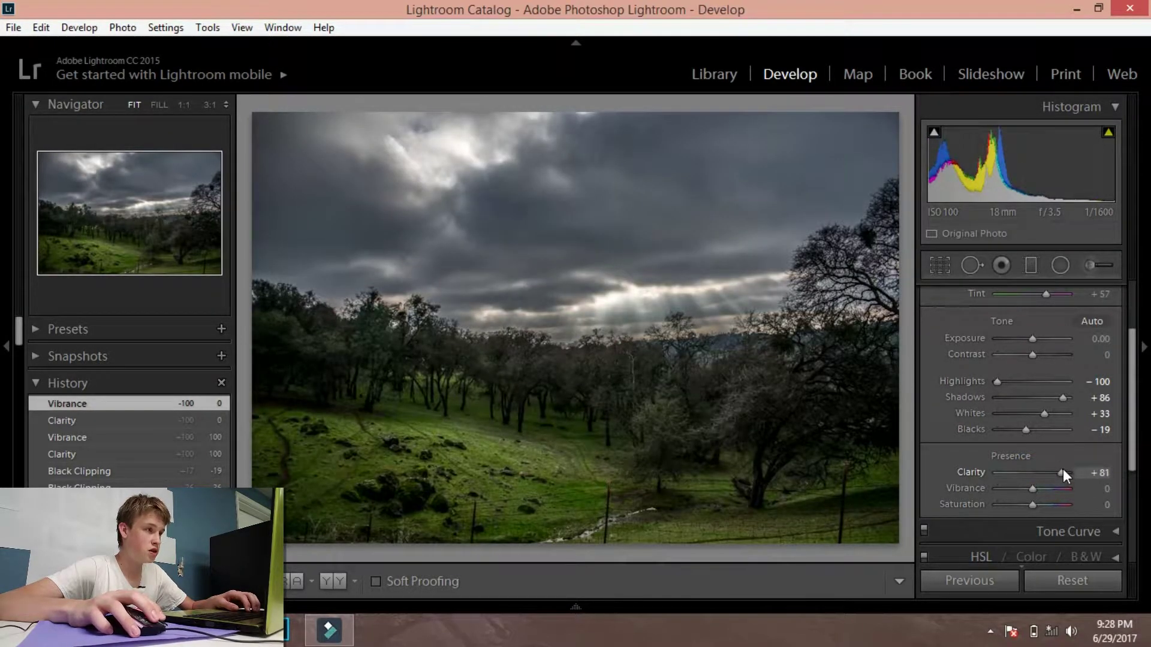
pyautogui.moveTo(1063, 472); pyautogui.dragTo(1076, 473)
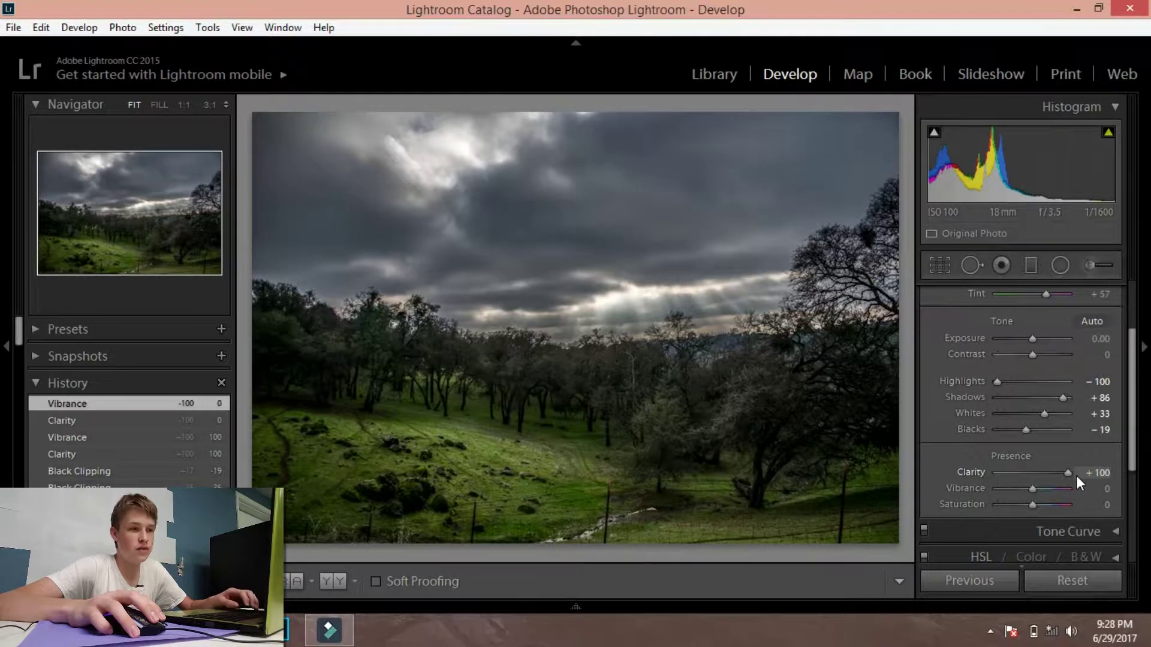
pyautogui.moveTo(1076, 476); pyautogui.dragTo(1047, 469)
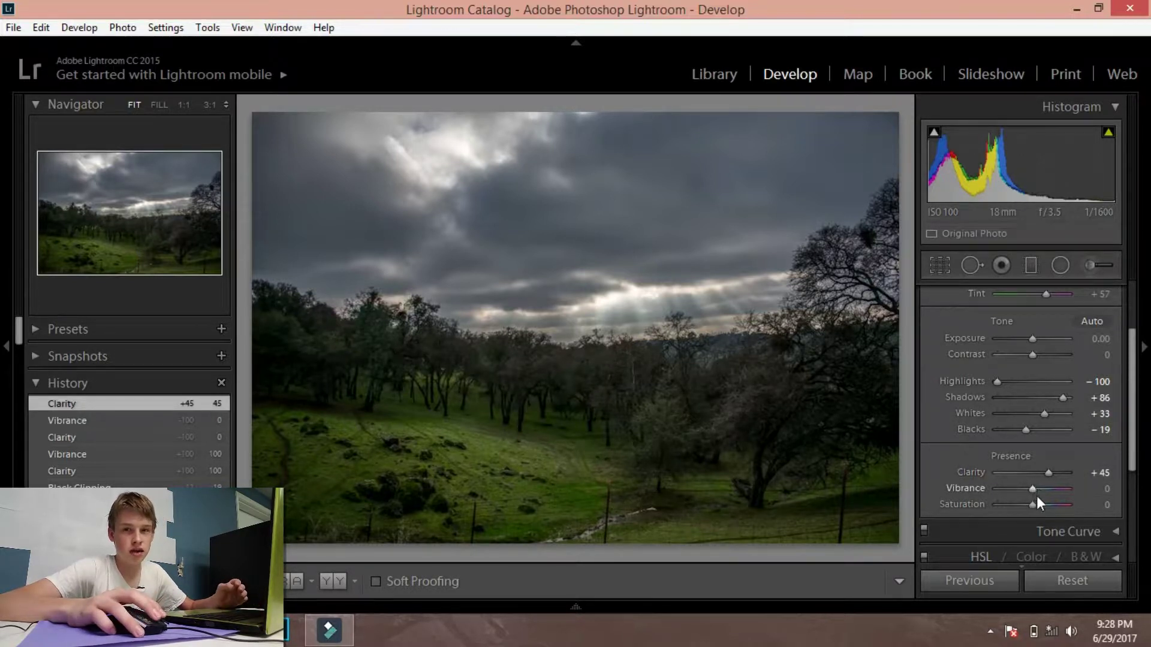
pyautogui.moveTo(1031, 489); pyautogui.dragTo(1041, 491)
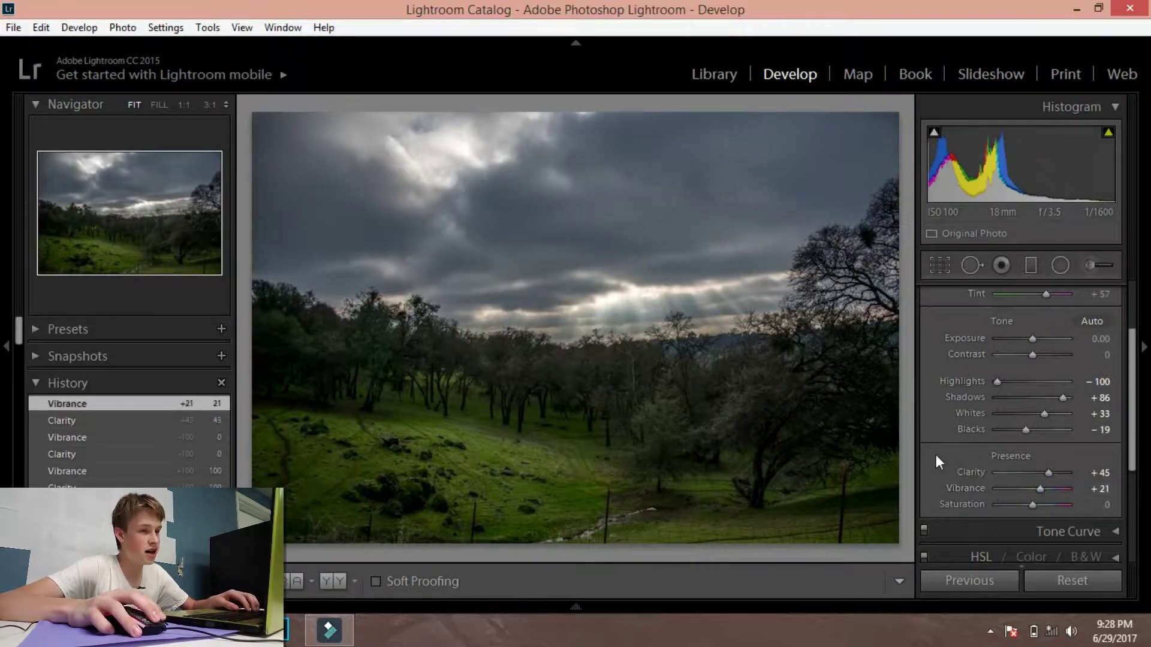
# - Try Exposure at +5.00 and reset it to 0.00
pyautogui.scroll(3, 1026, 449)
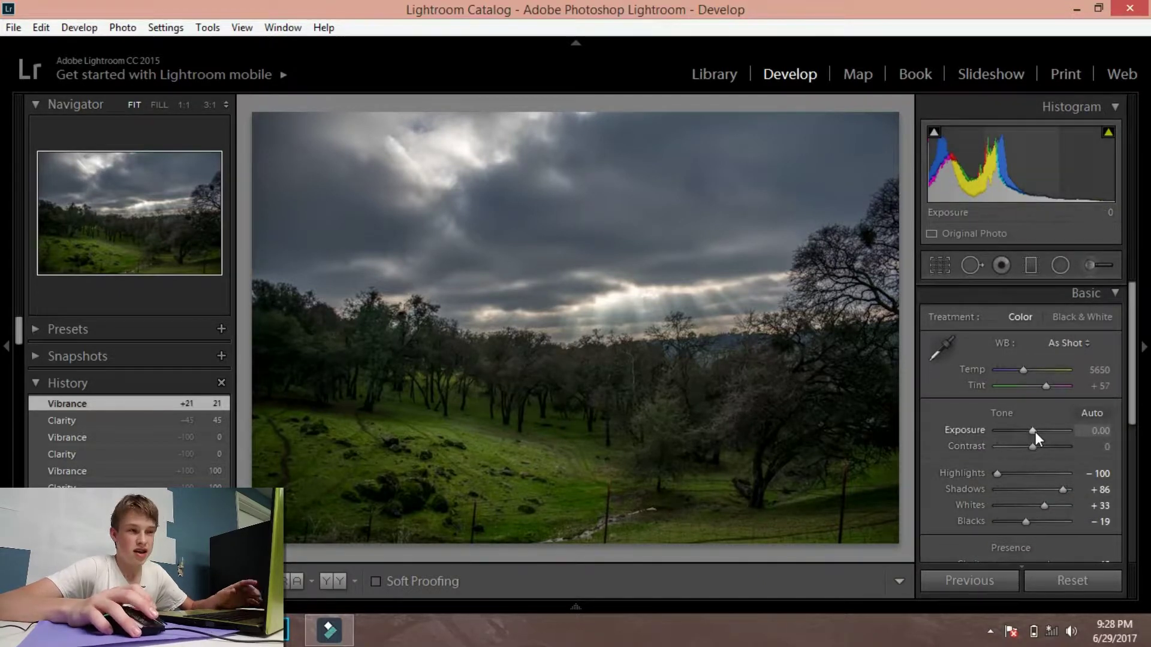
pyautogui.moveTo(1034, 432); pyautogui.dragTo(1071, 433)
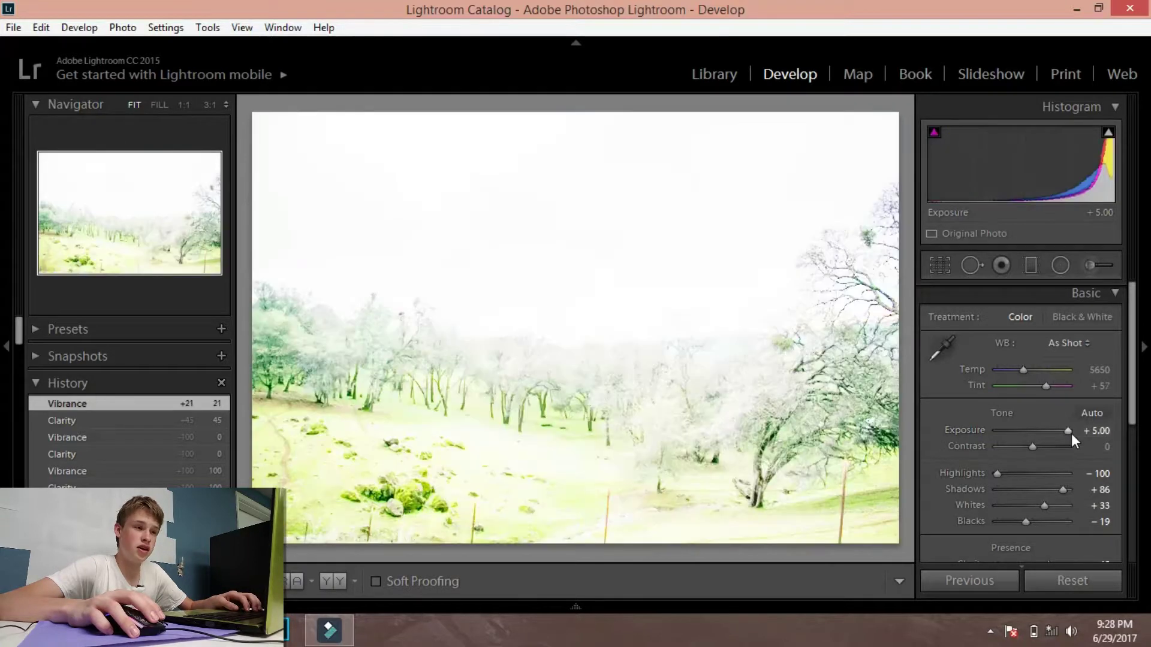
pyautogui.doubleClick(1067, 429)
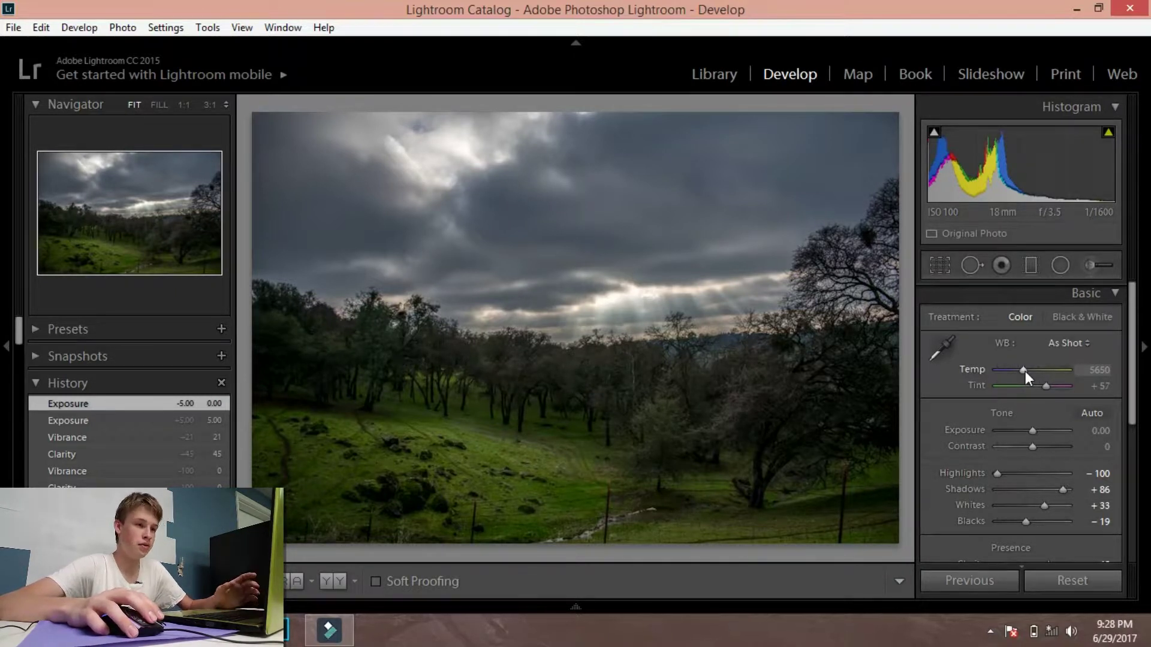
# - Try a cooler white balance temperature, return it to 5650, and collapse the Basic adjustments
pyautogui.moveTo(1026, 371)
pyautogui.mouseDown()
pyautogui.moveTo(1012, 373)
pyautogui.moveTo(1055, 377)
pyautogui.moveTo(1022, 371)
pyautogui.mouseUp()
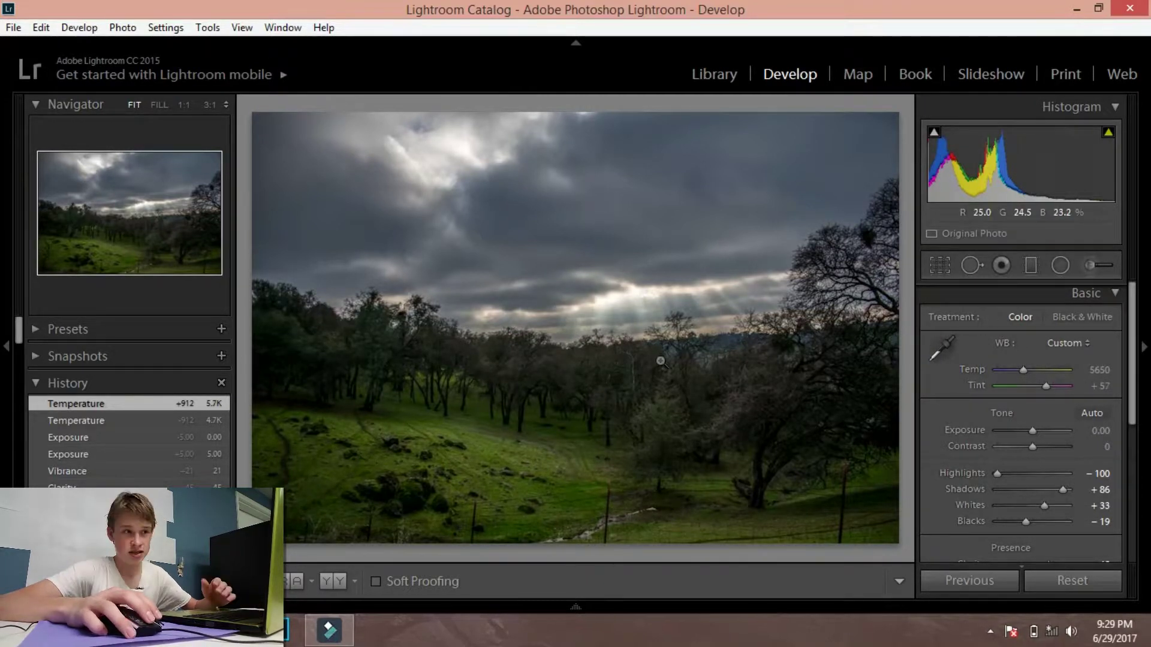
pyautogui.click(1113, 295)
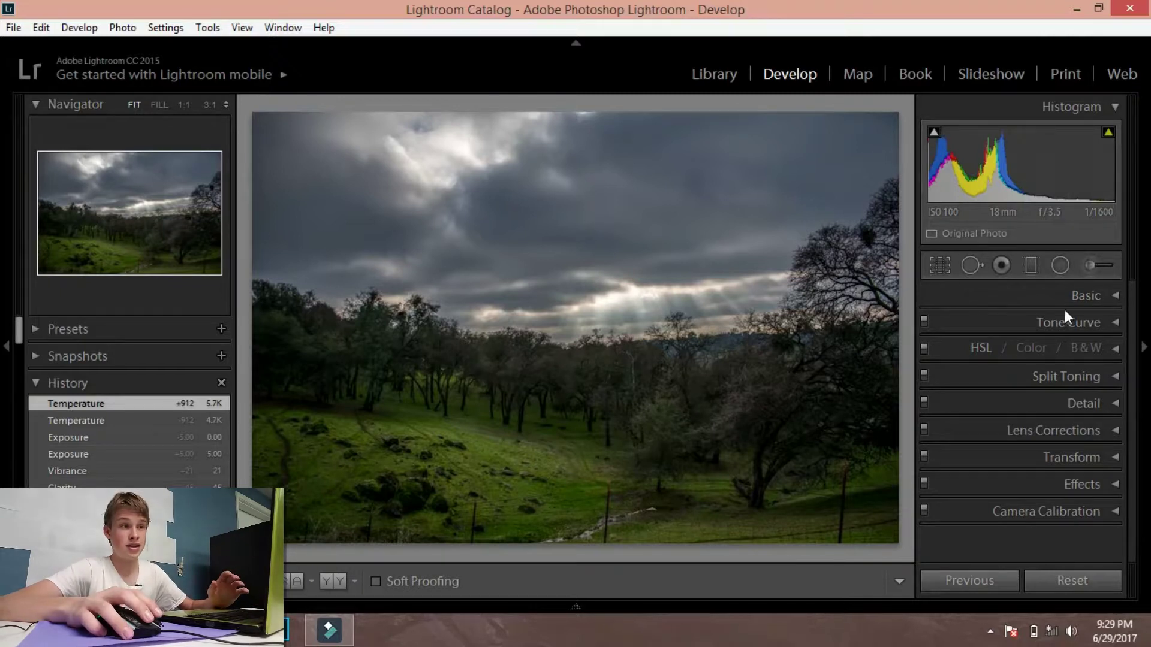
# - Add a graduated filter running from the middle of the sky down to just below the tree line
pyautogui.click(1034, 265)
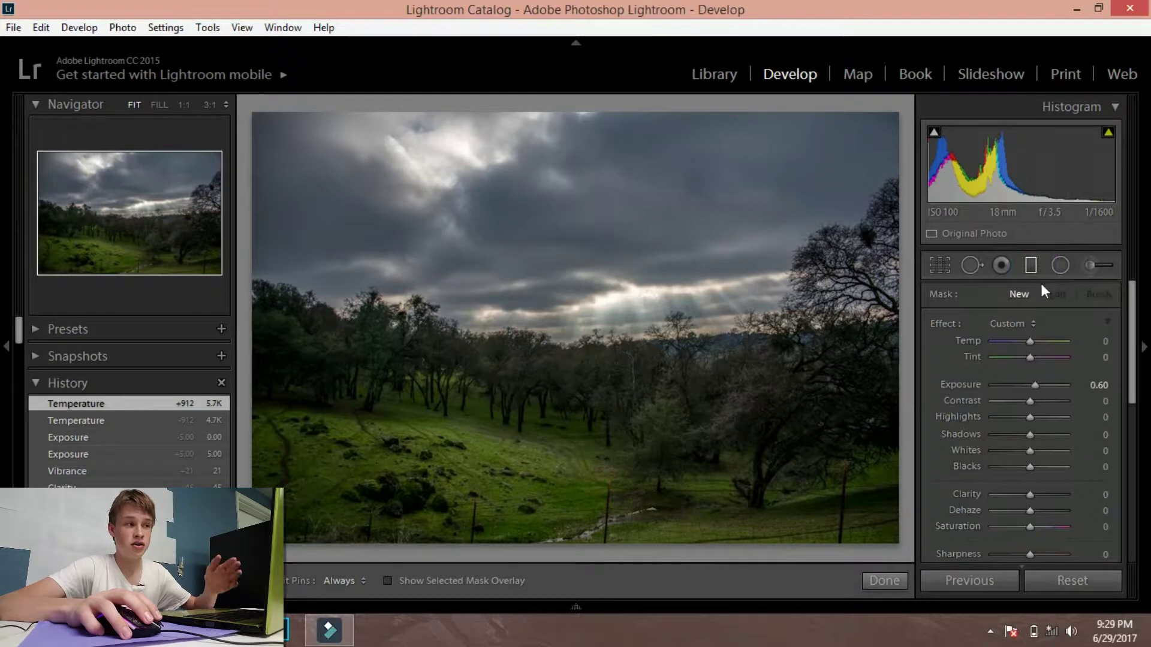
pyautogui.click(1030, 269)
pyautogui.click(1034, 271)
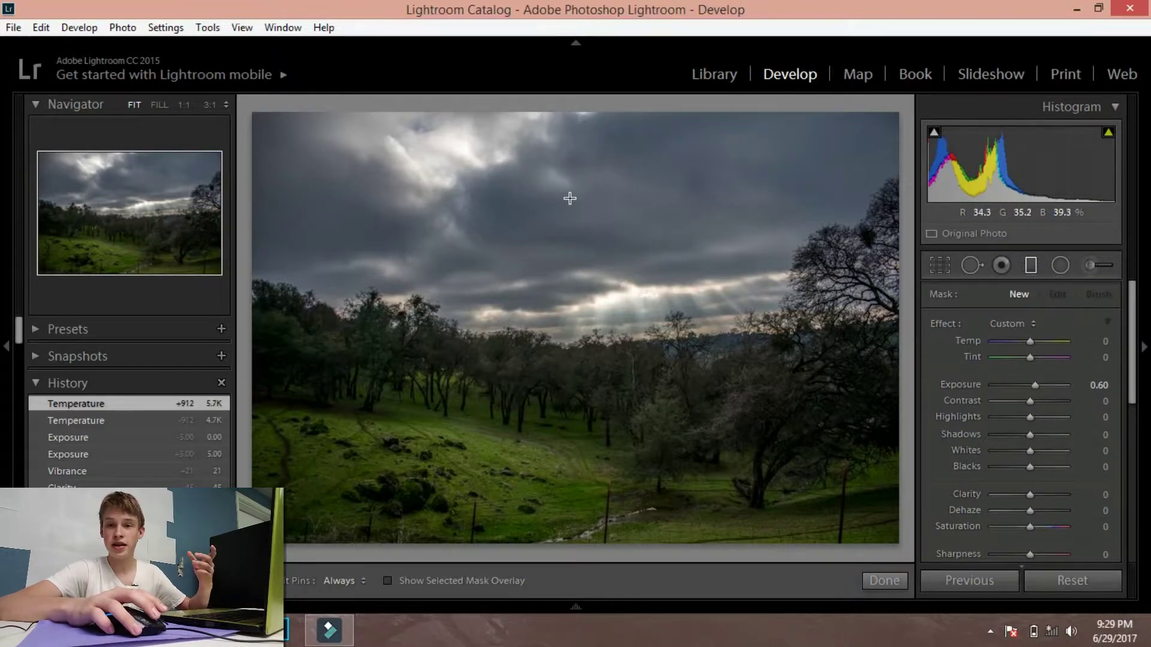
pyautogui.moveTo(570, 195); pyautogui.dragTo(562, 387)
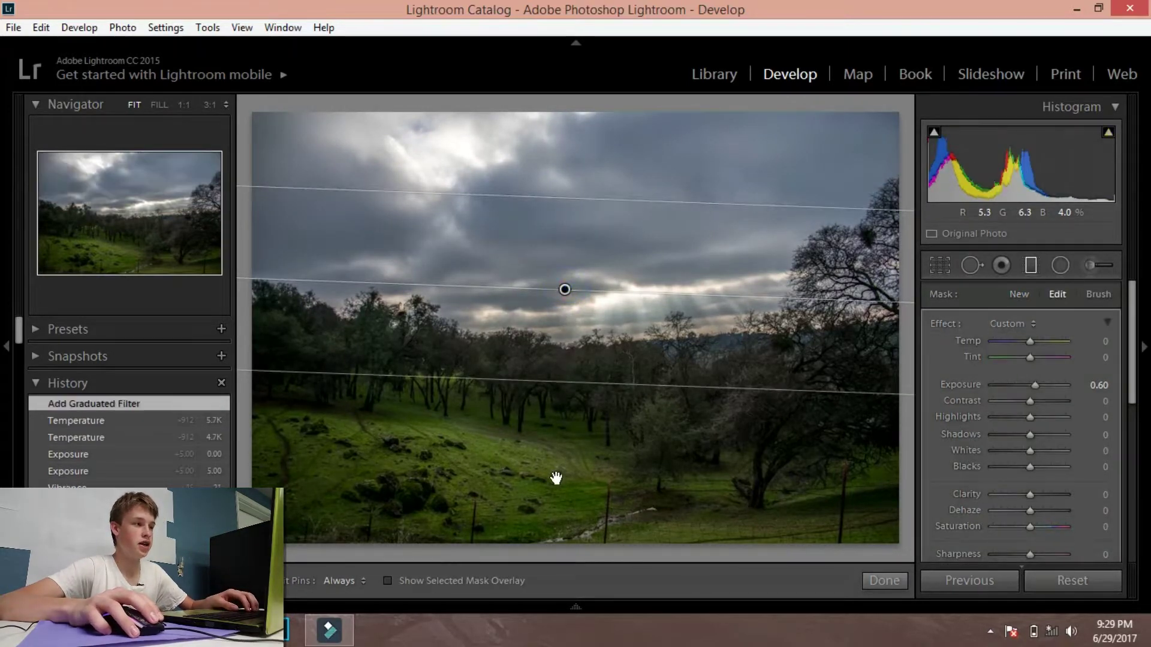
# - Reposition the sky's graduated filter around the horizon and rotate its lines until they are nearly level
pyautogui.moveTo(565, 289)
pyautogui.mouseDown()
pyautogui.moveTo(568, 246)
pyautogui.moveTo(563, 310)
pyautogui.mouseUp()
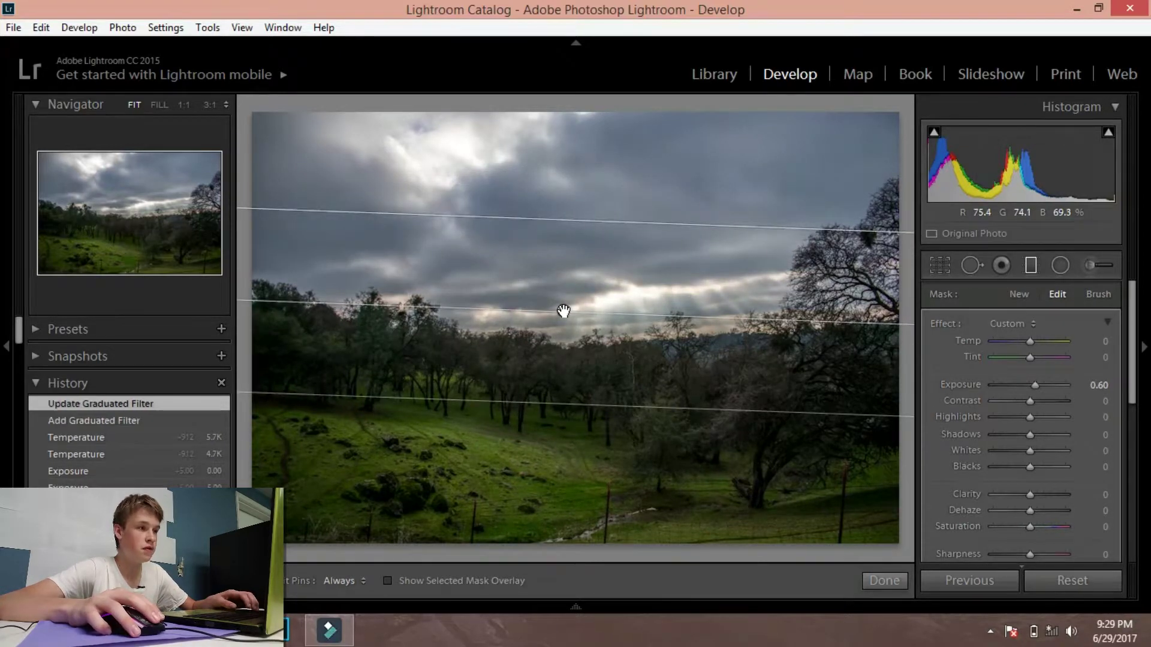
pyautogui.moveTo(563, 311)
pyautogui.moveTo(563, 310); pyautogui.dragTo(564, 292)
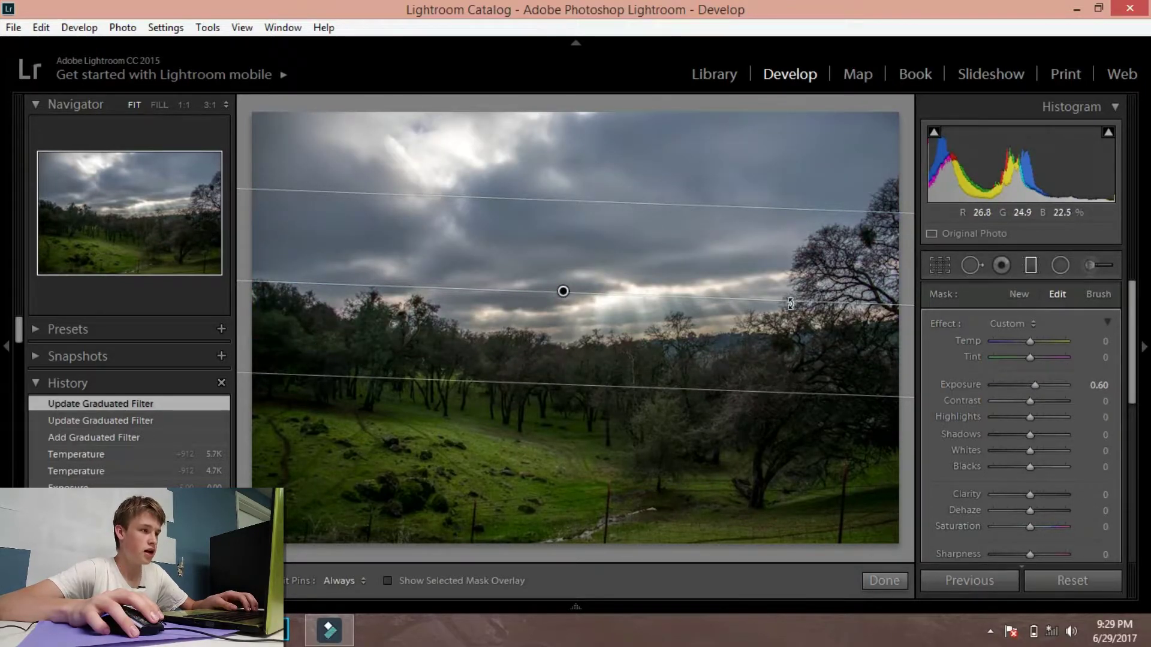
pyautogui.moveTo(796, 300); pyautogui.dragTo(798, 292)
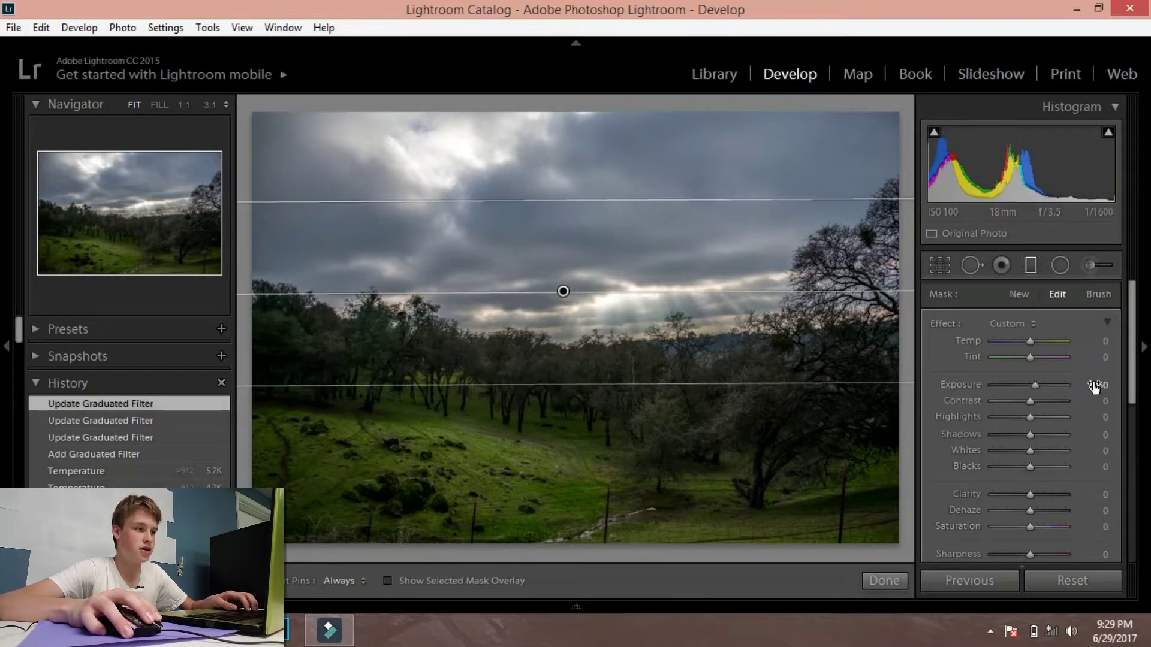
# - Reset the sky filter's Exposure, lower it to -0.97, and raise the filter's Clarity to 61
pyautogui.click(1038, 386)
pyautogui.doubleClick(1038, 385)
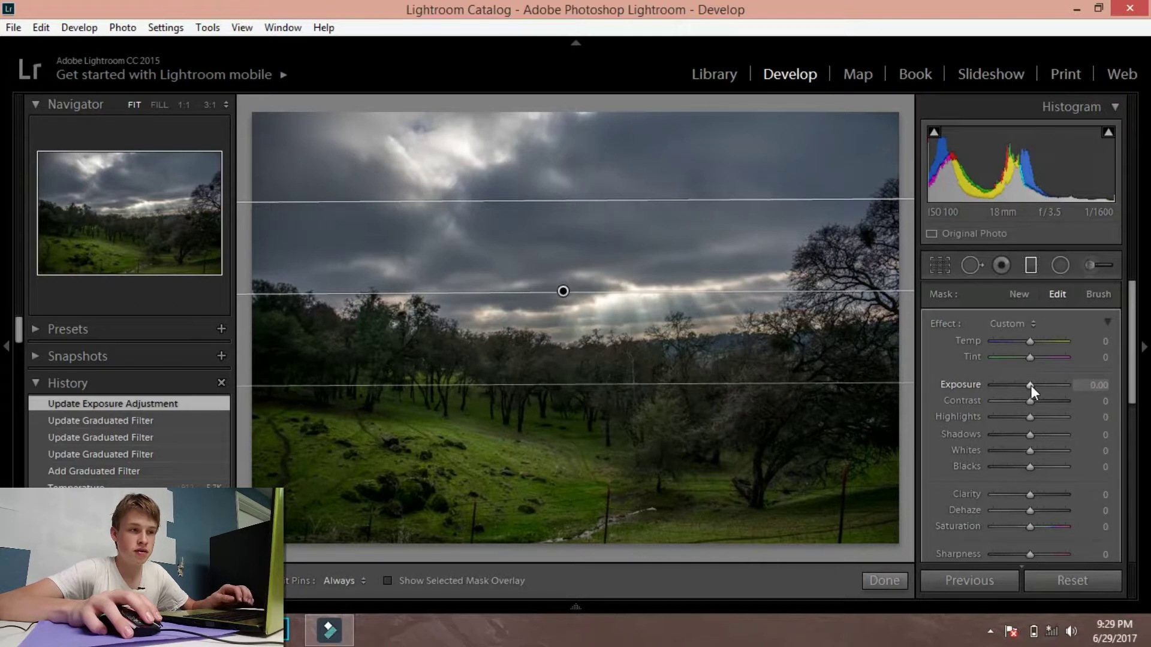
pyautogui.moveTo(1031, 387); pyautogui.dragTo(1021, 386)
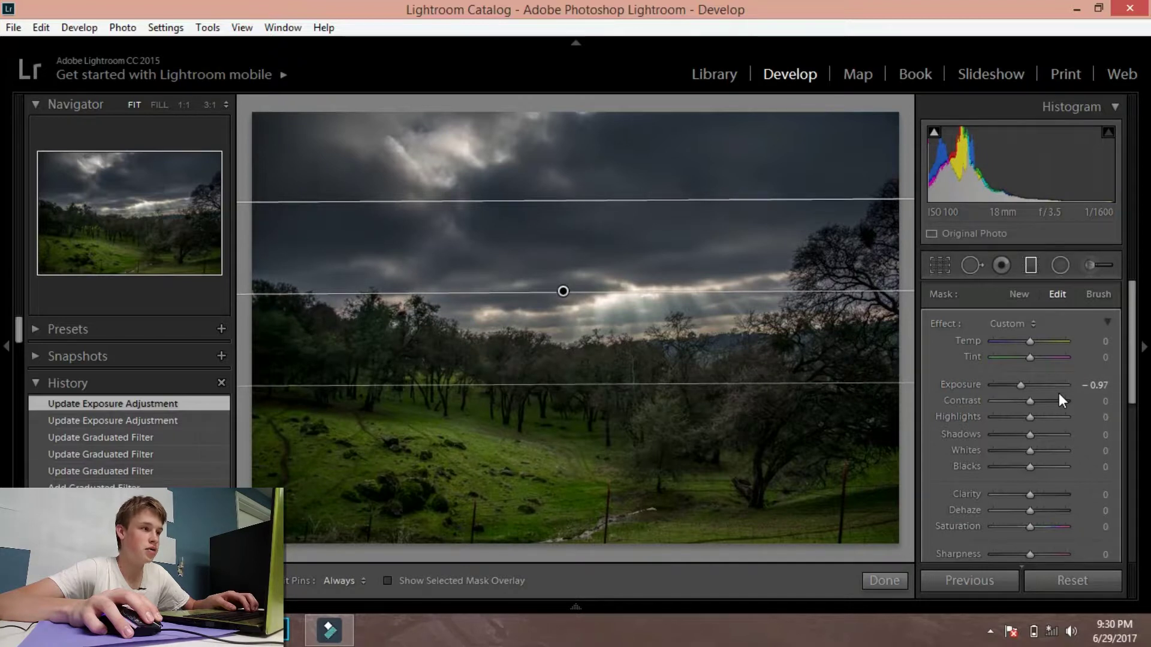
pyautogui.scroll(-2, 1056, 395)
pyautogui.moveTo(1030, 443); pyautogui.dragTo(1052, 441)
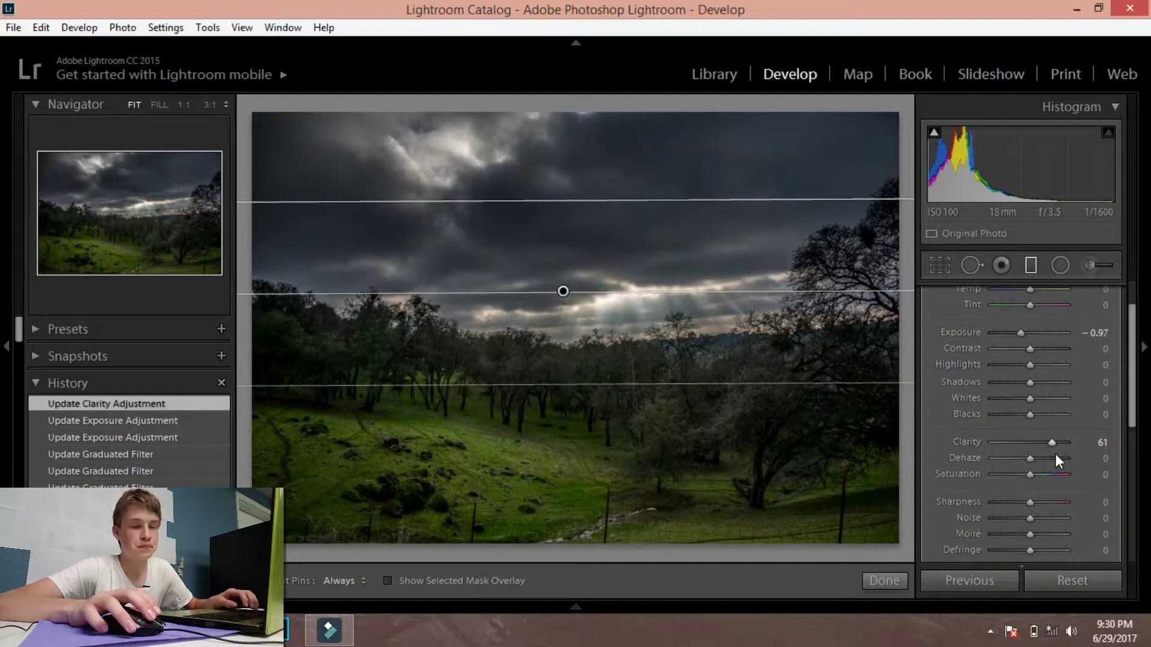
# - Add a second graduated filter from the lower grass up to the tree bases and set its Exposure to 0.51
pyautogui.scroll(-2, 1055, 455)
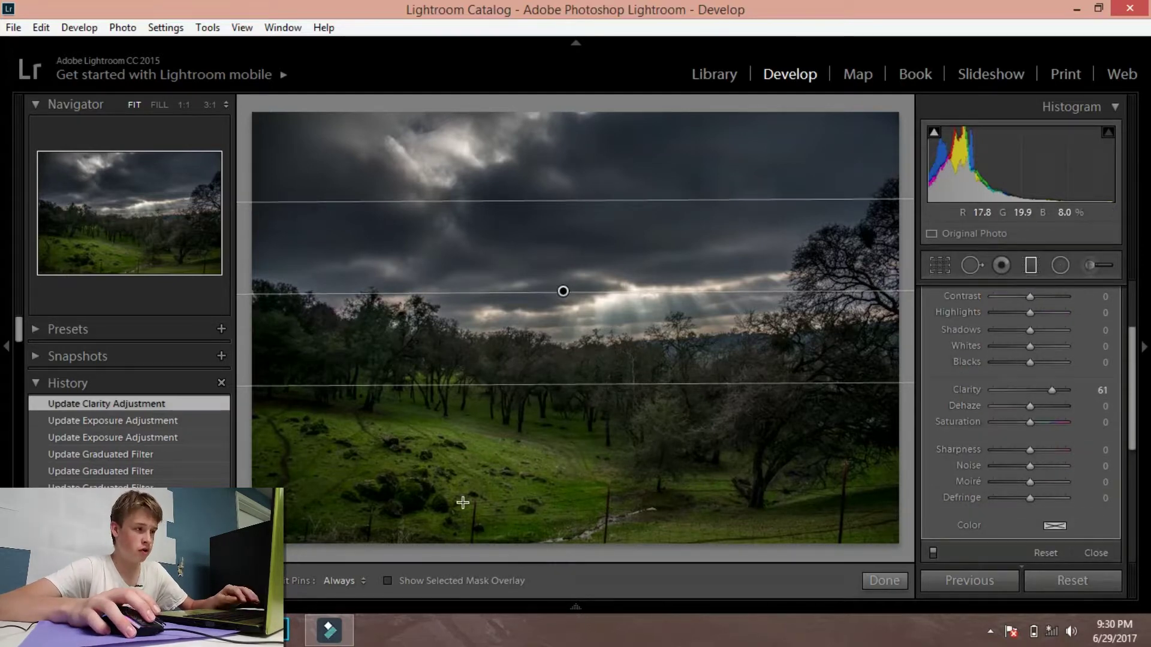
pyautogui.moveTo(472, 497); pyautogui.dragTo(482, 387)
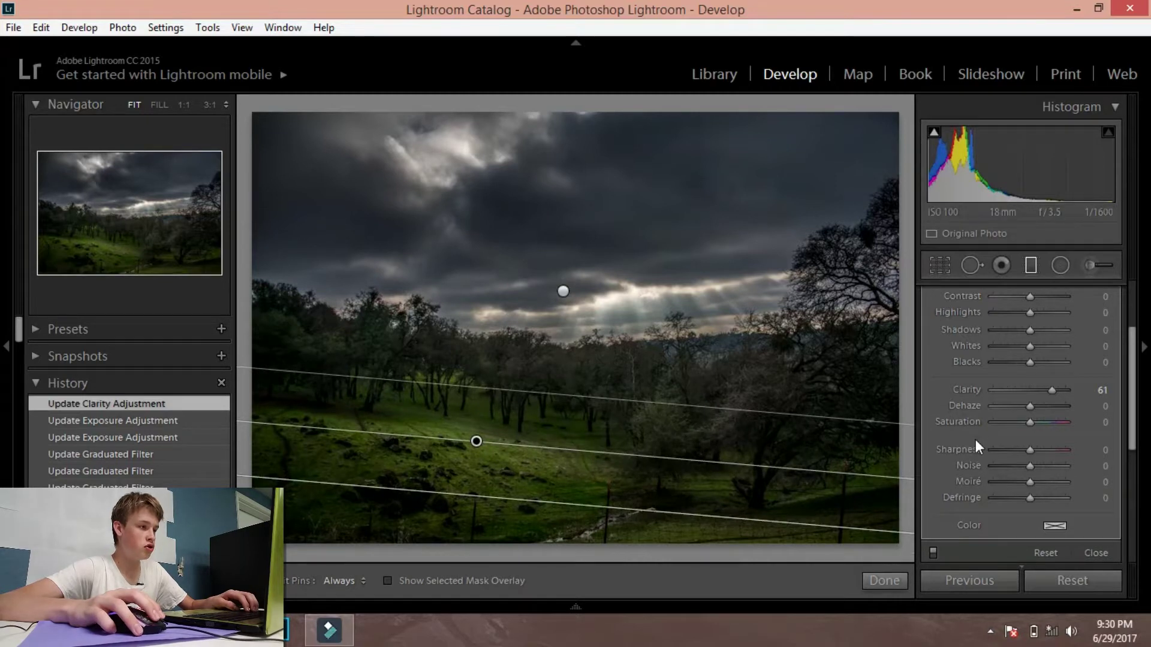
pyautogui.scroll(2, 976, 440)
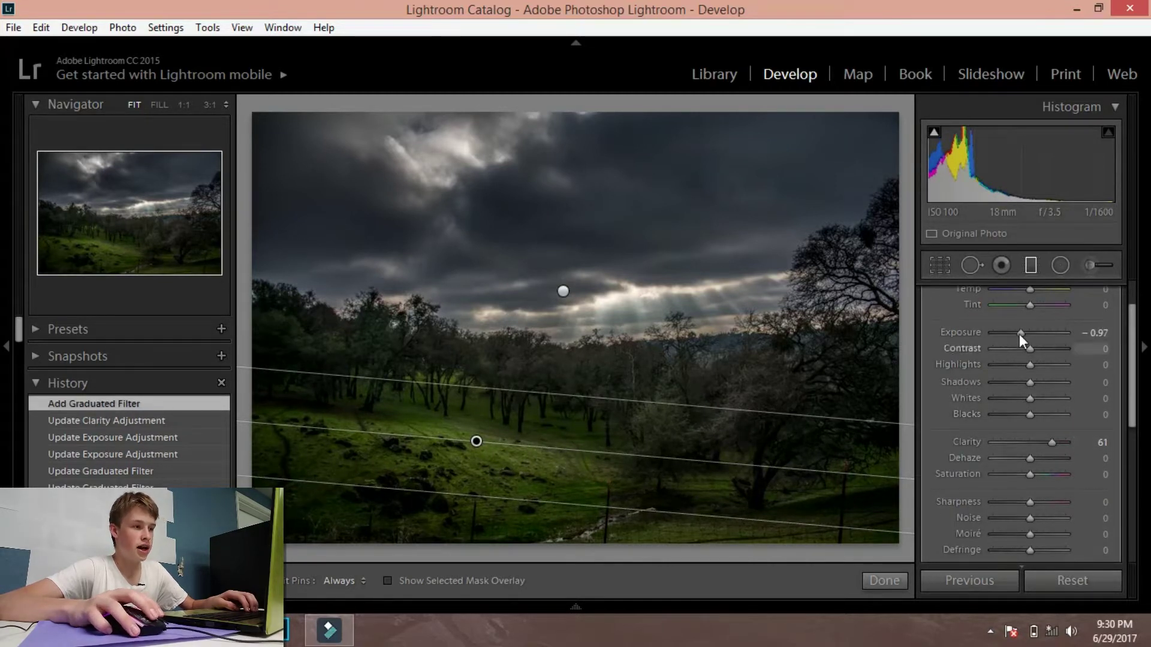
pyautogui.moveTo(1019, 332); pyautogui.dragTo(1034, 334)
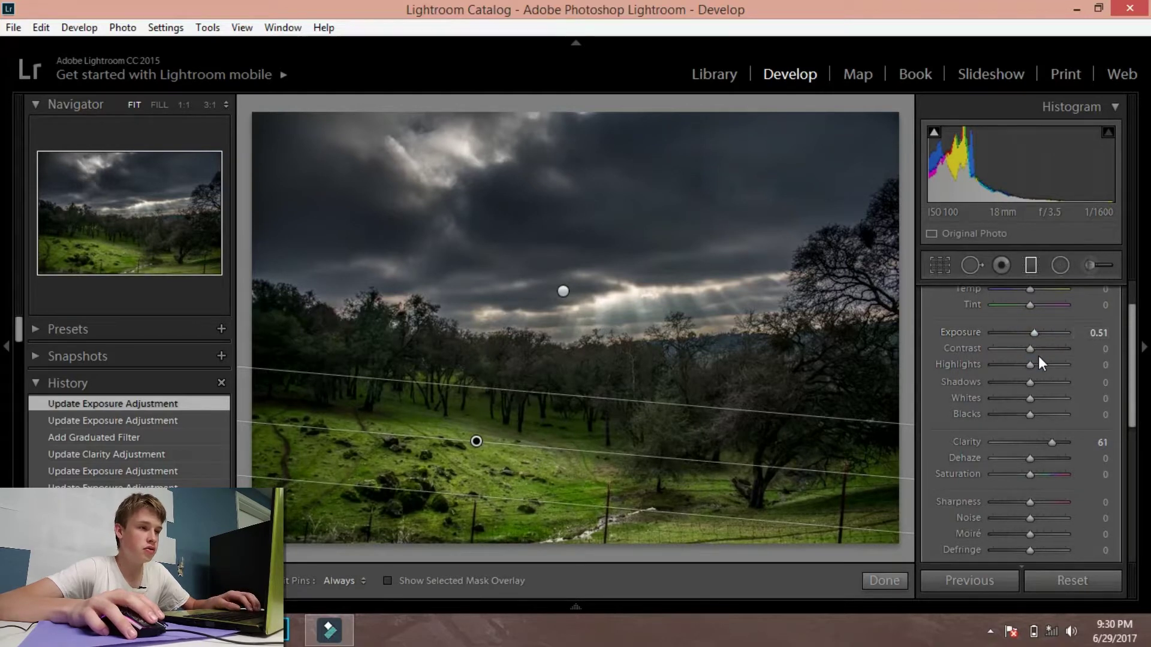
# - Reset the grass filter's Clarity to 0 and set its Saturation to 20
pyautogui.scroll(-2, 1038, 372)
pyautogui.doubleClick(1052, 390)
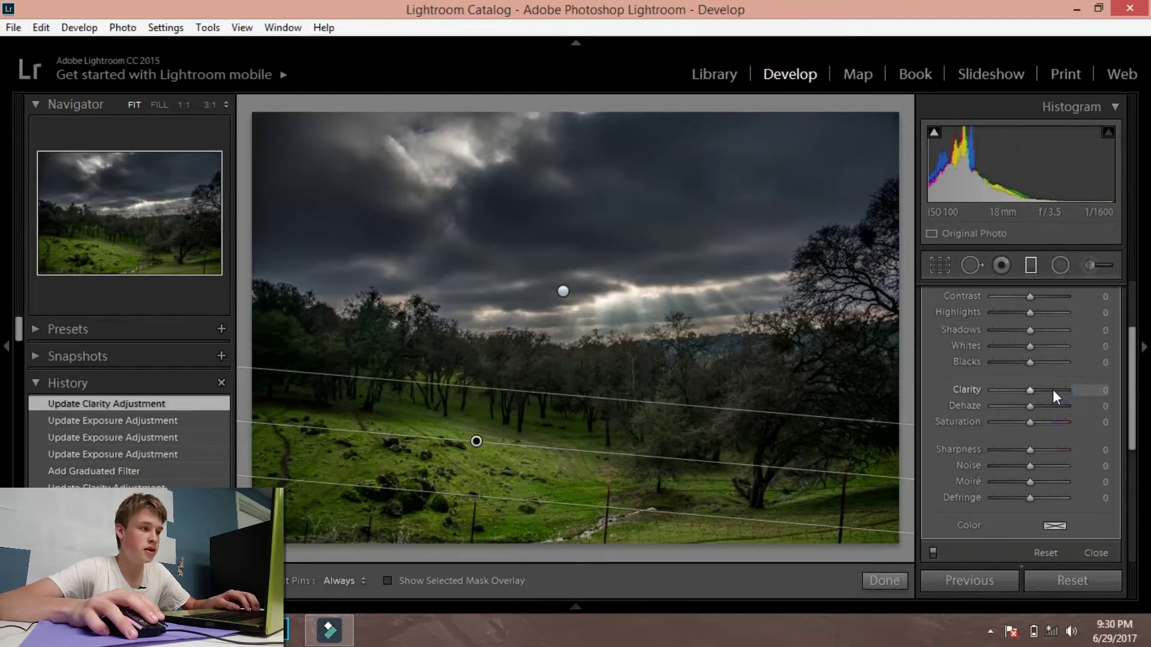
pyautogui.moveTo(1030, 422); pyautogui.dragTo(1038, 421)
pyautogui.click(1036, 423)
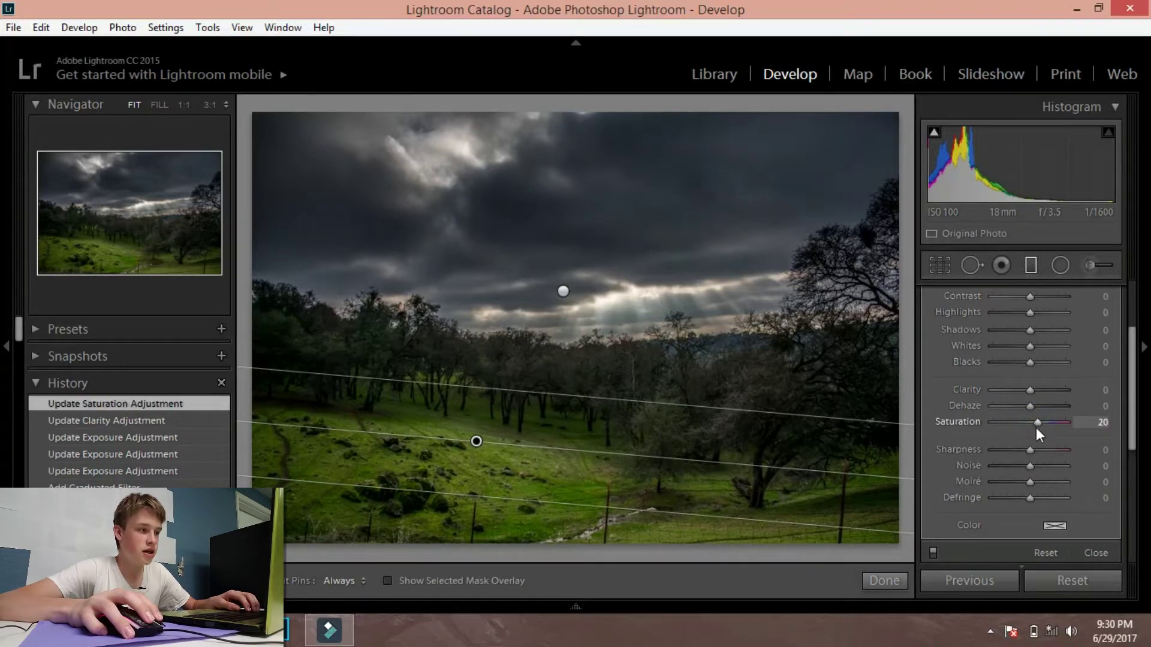
# - Switch the graduated filters off and on twice to compare their effect, and close the Graduated Filter tool
pyautogui.scroll(-3, 996, 509)
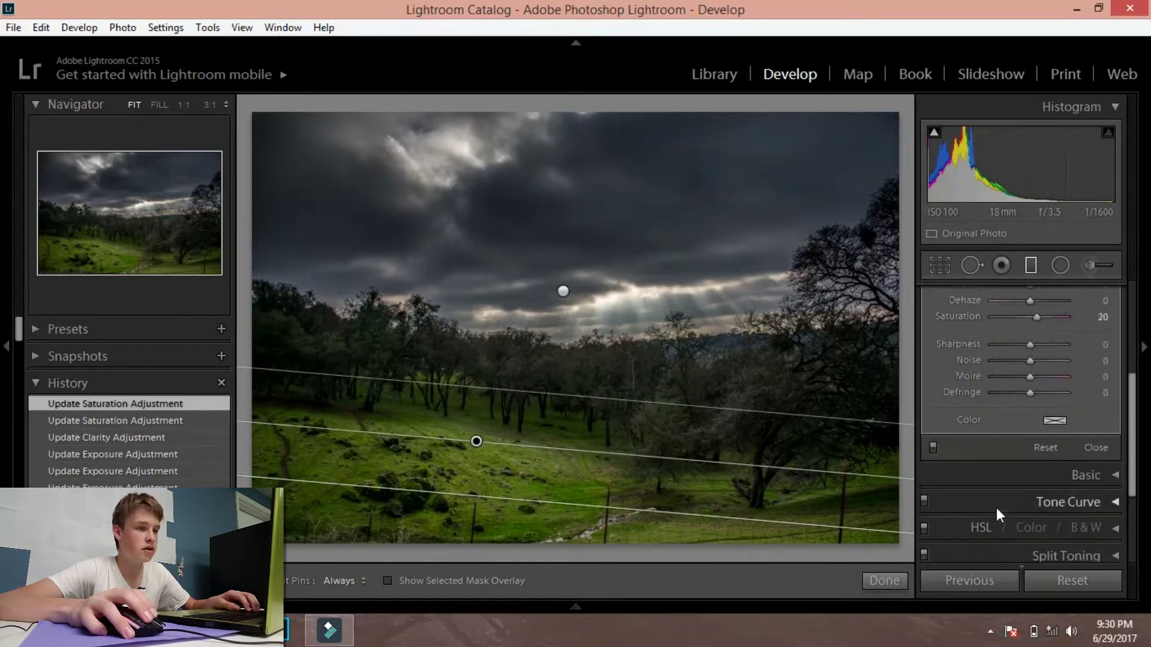
pyautogui.click(933, 447)
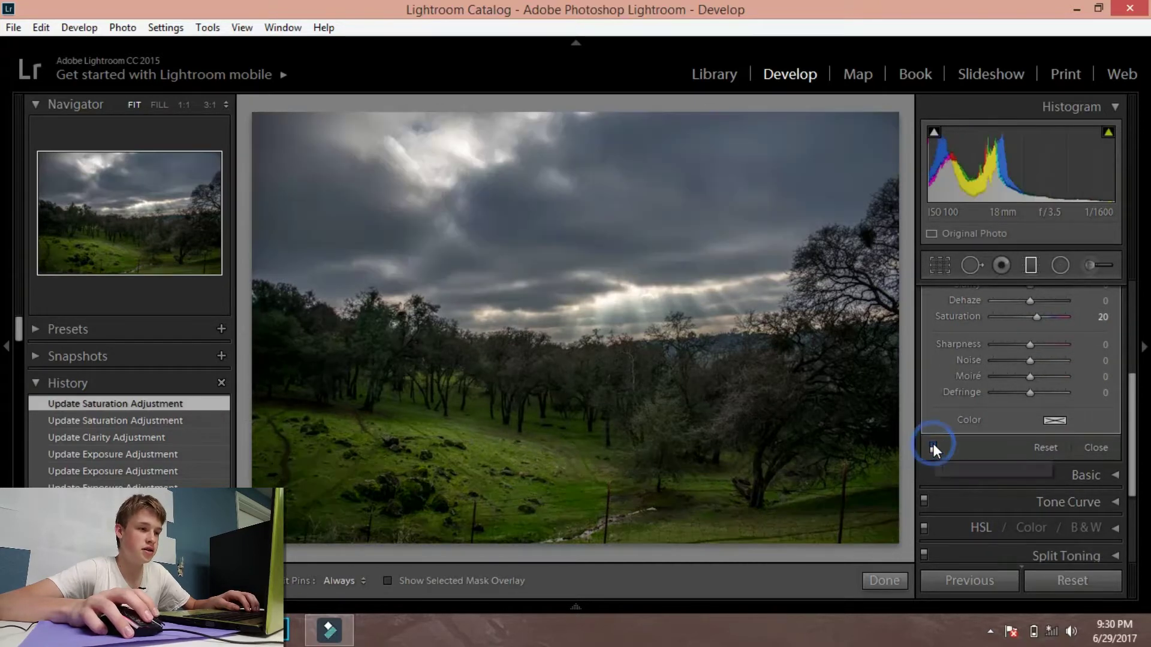
pyautogui.click(932, 446)
pyautogui.click(933, 446)
pyautogui.click(932, 447)
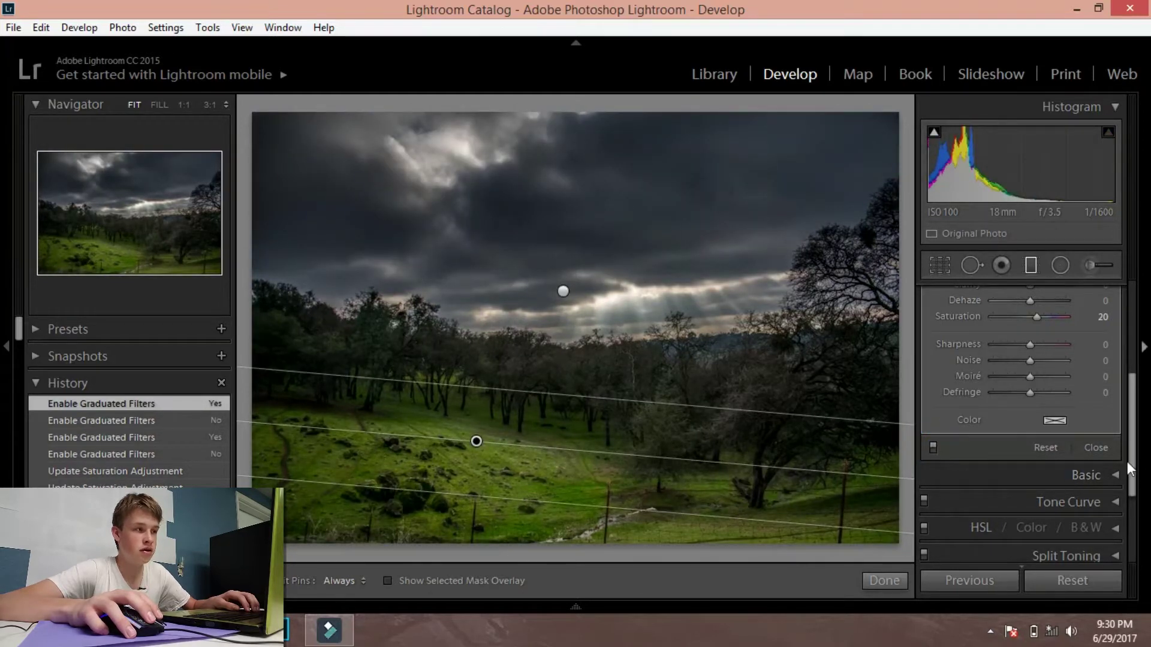
pyautogui.click(1096, 448)
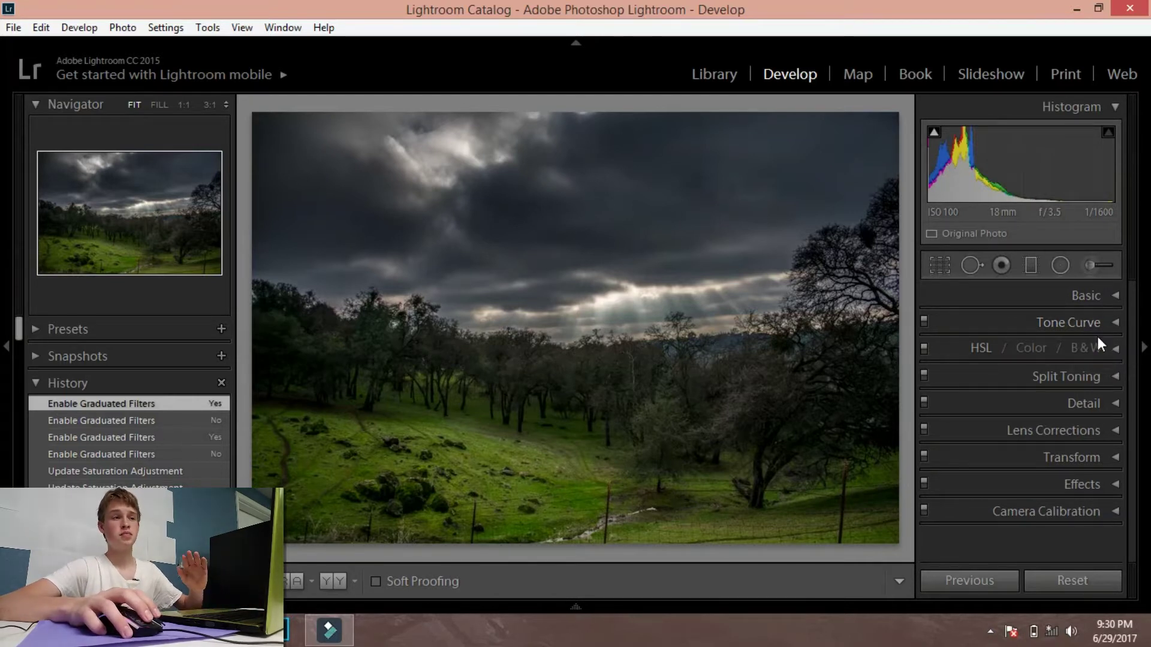
# - Expand the Basic adjustments and display the photo in the Before & After comparison
pyautogui.click(1106, 295)
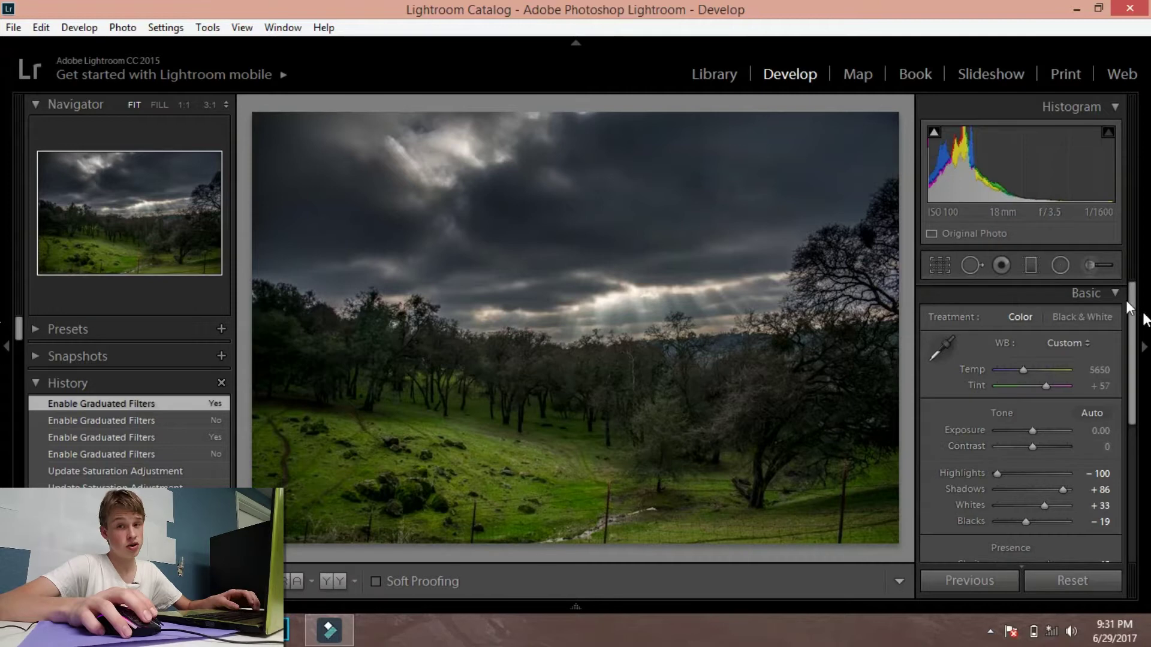
pyautogui.click(1107, 291)
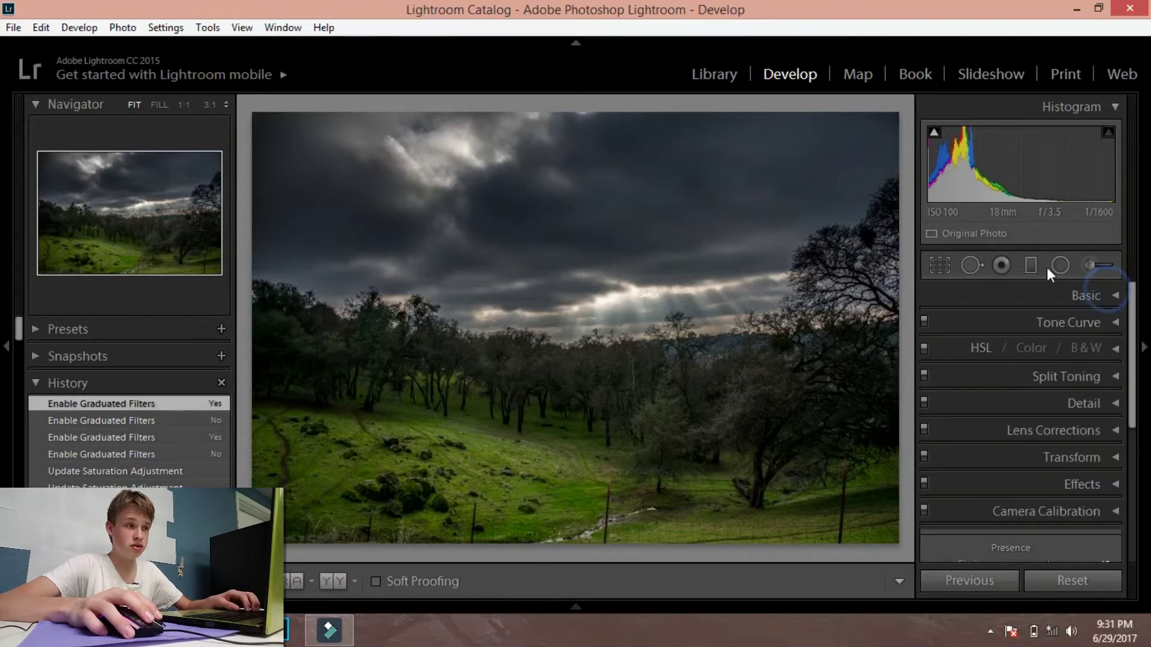
pyautogui.click(1110, 294)
pyautogui.press('y')
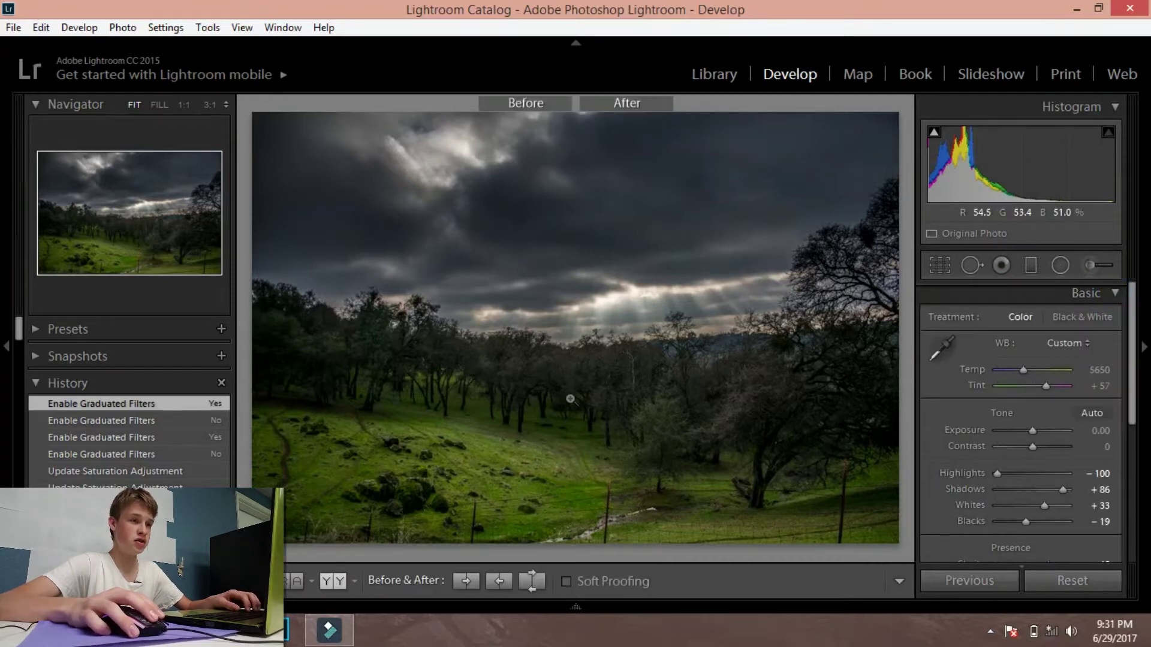